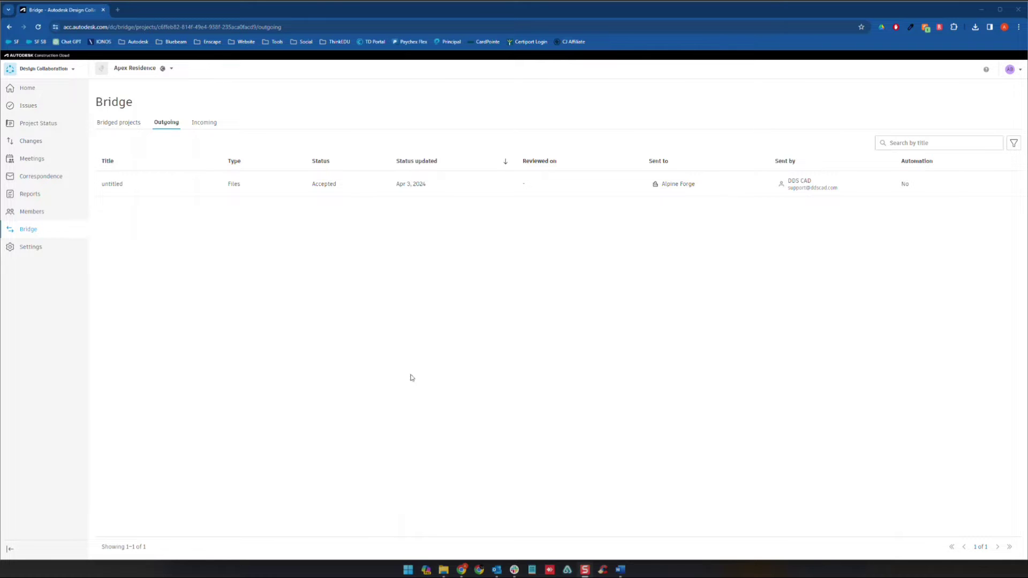
Open the Design Collaboration product switcher to list the Apex Residence project's products.
click(42, 71)
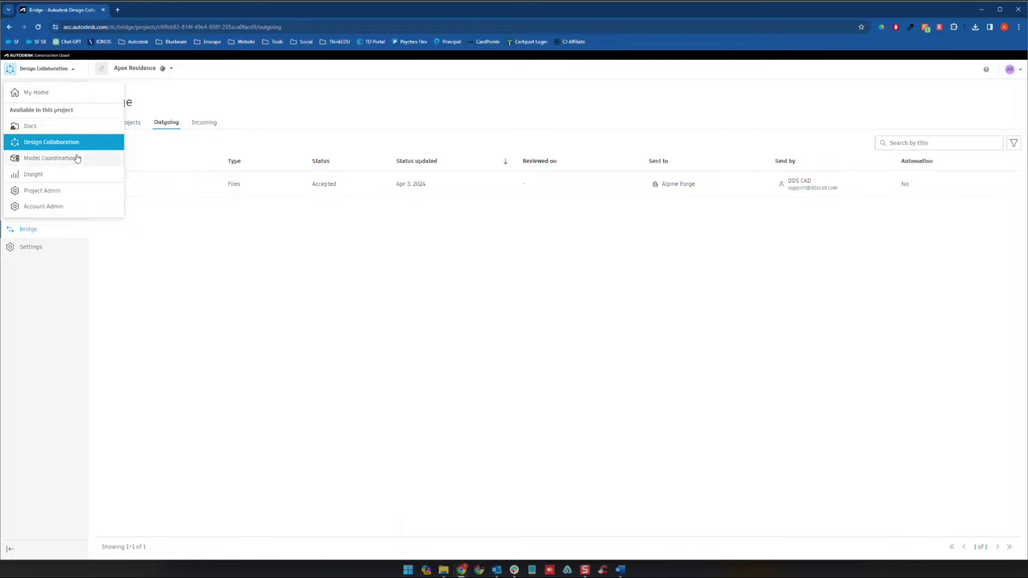
Switch to Model Coordination and start a new coordination space under Settings > Coordination spaces.
click(54, 160)
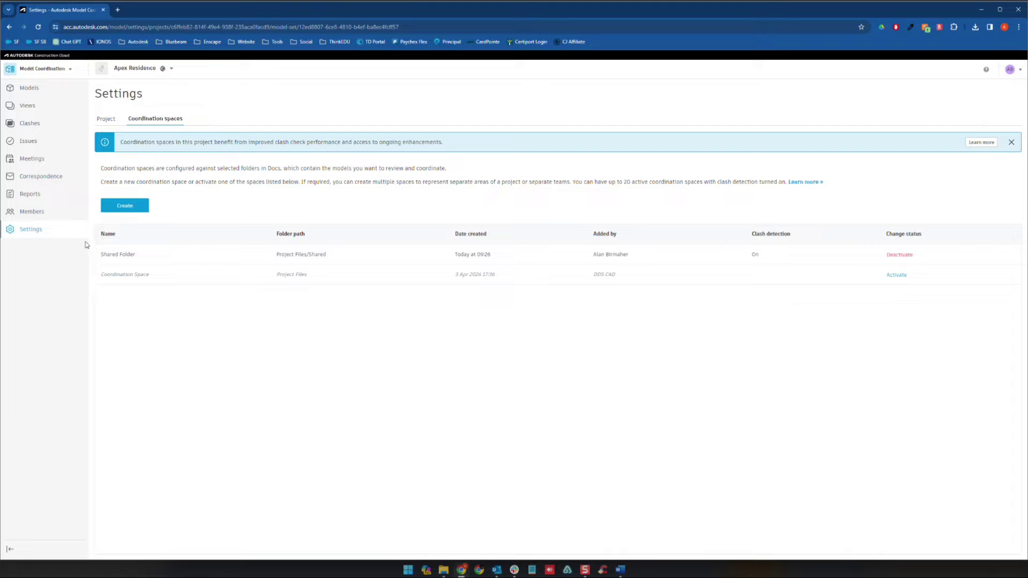
click(143, 208)
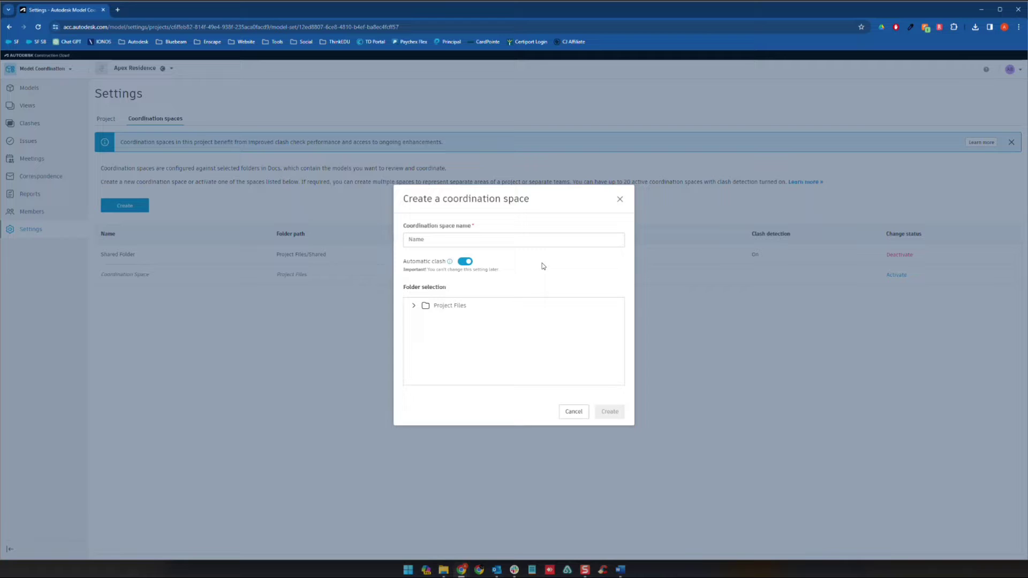
Review the Project Files subfolders in the new coordination space form, then cancel it.
click(418, 241)
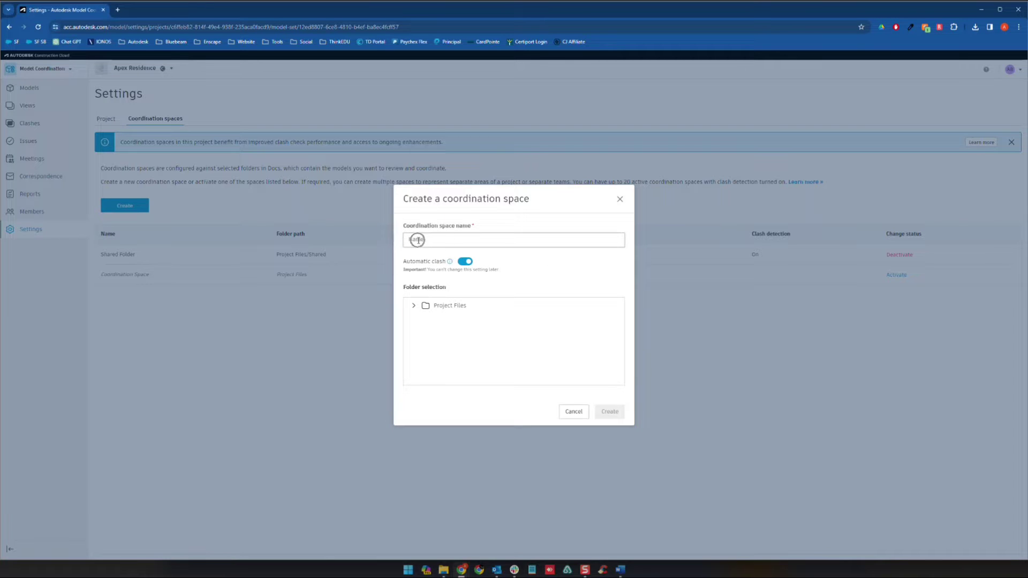
click(466, 263)
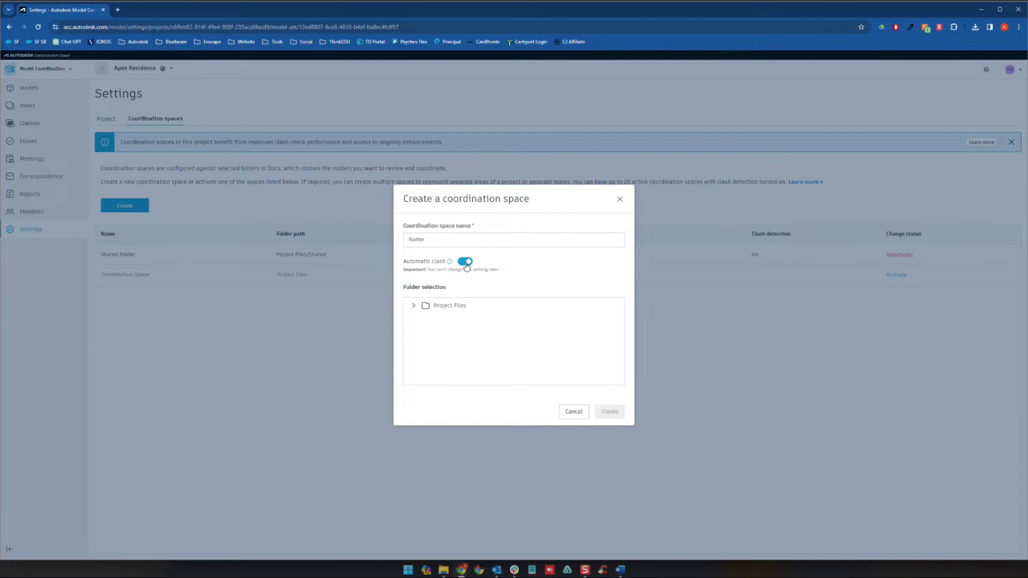
click(414, 306)
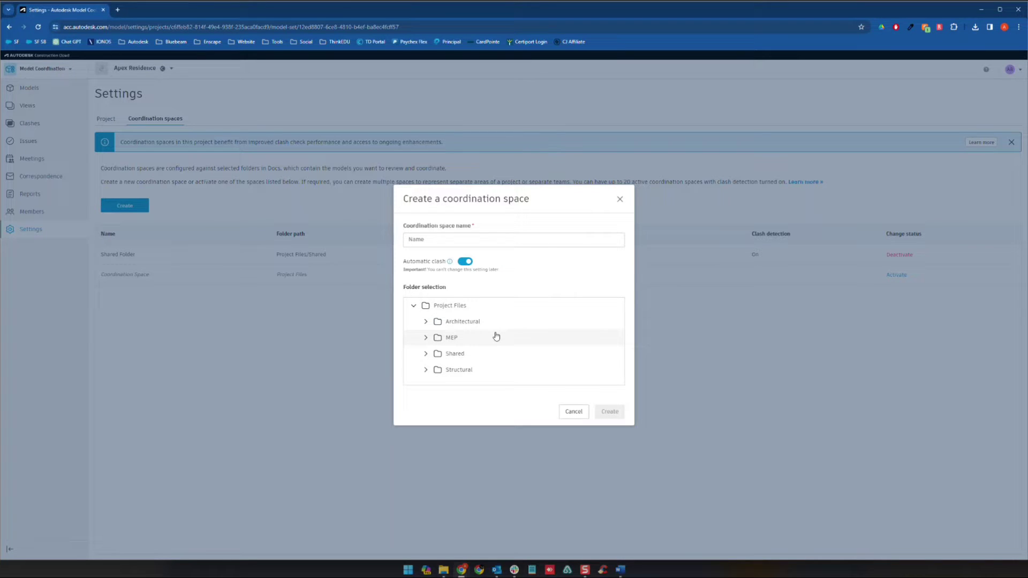
click(480, 306)
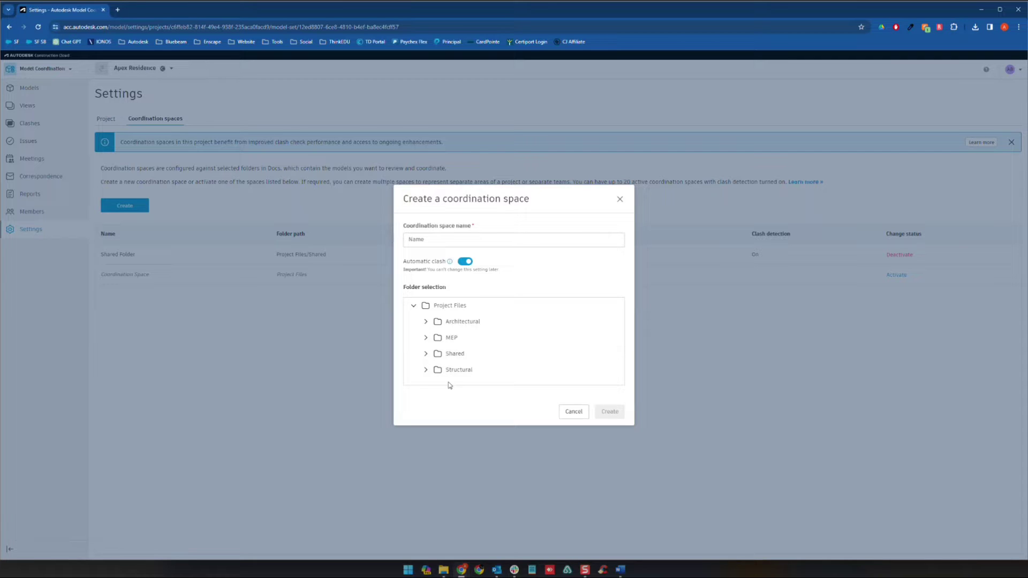
click(572, 412)
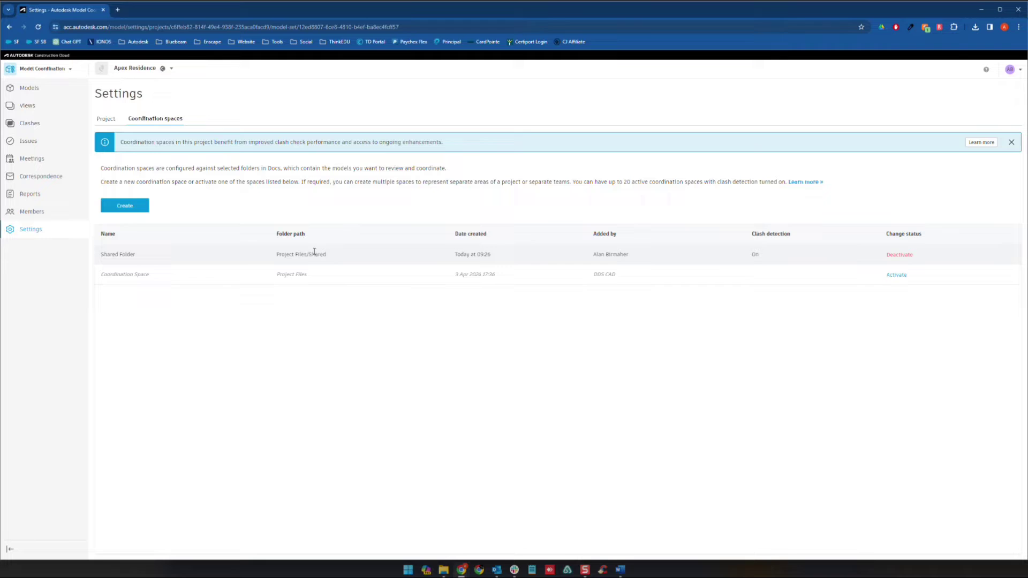
click(138, 254)
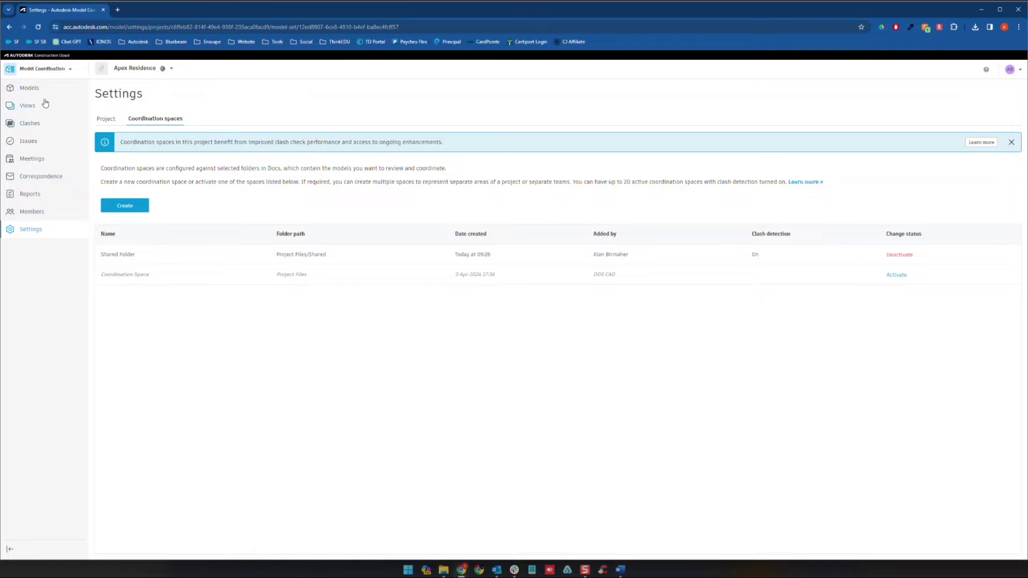
click(35, 213)
click(35, 159)
Open Architectural_Apex_Residence and Structural_Apex_Residence together in the viewer, tilted to a front view.
click(31, 92)
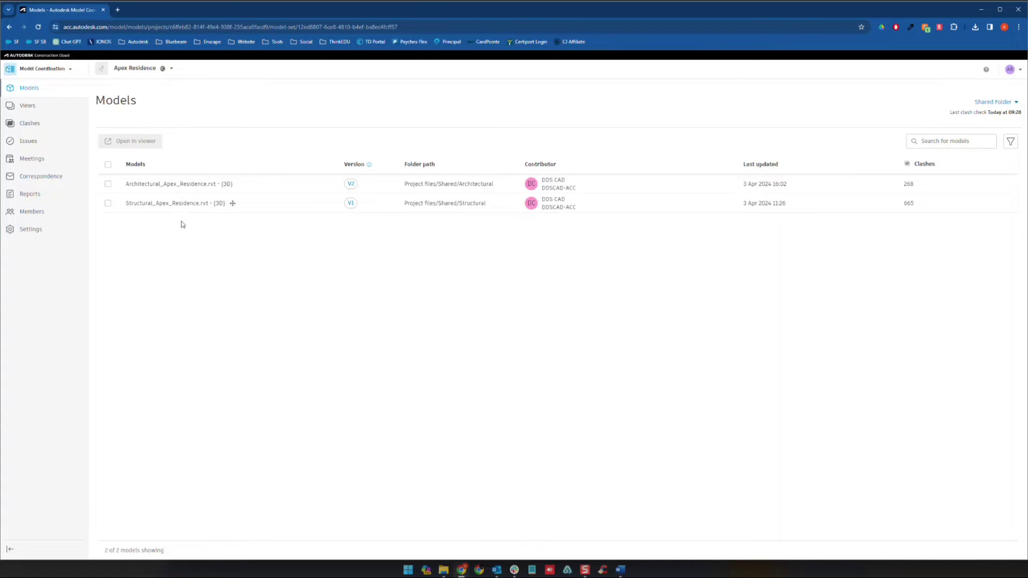
click(108, 184)
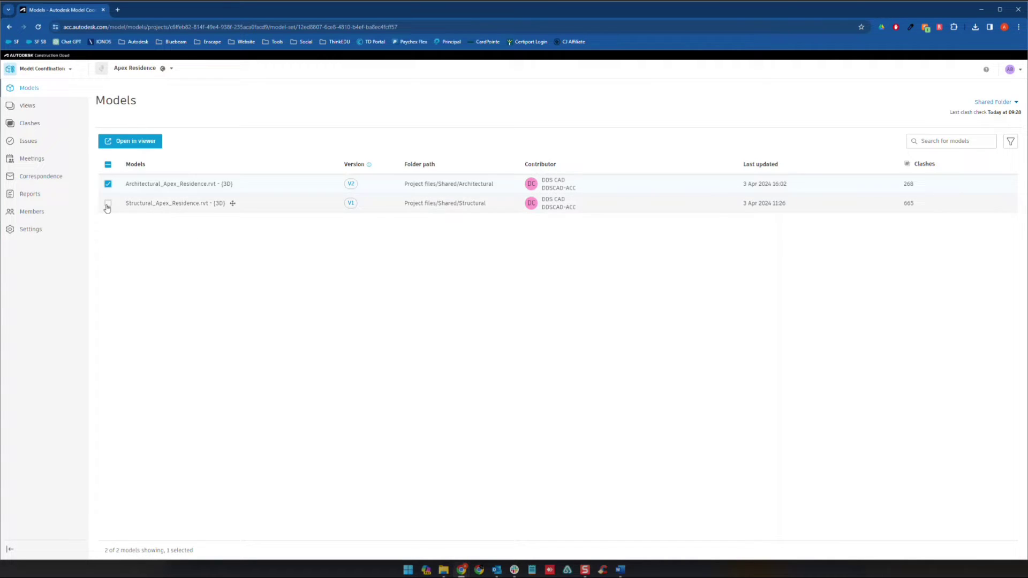
click(107, 203)
click(136, 144)
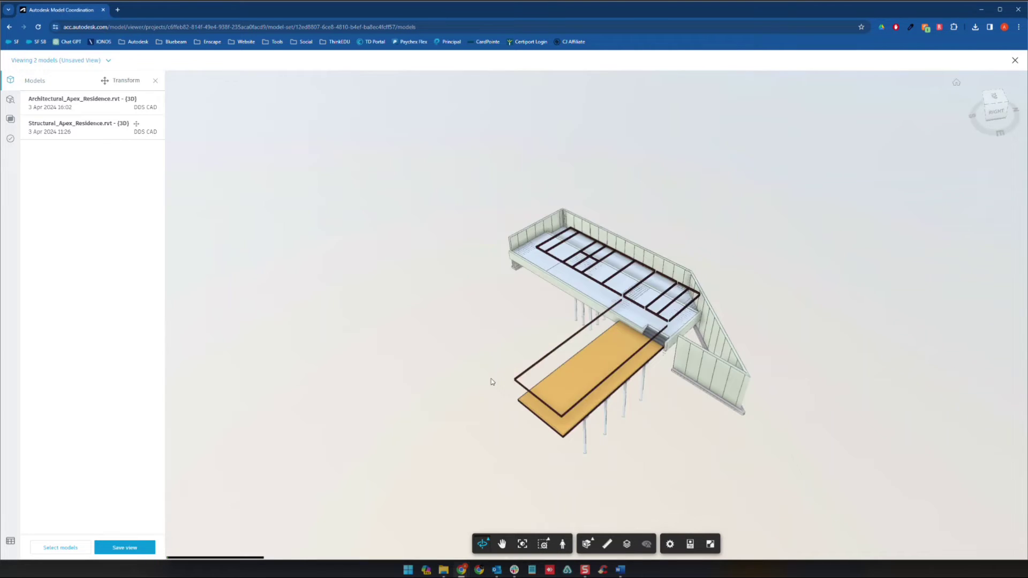
drag(755, 399, 764, 298)
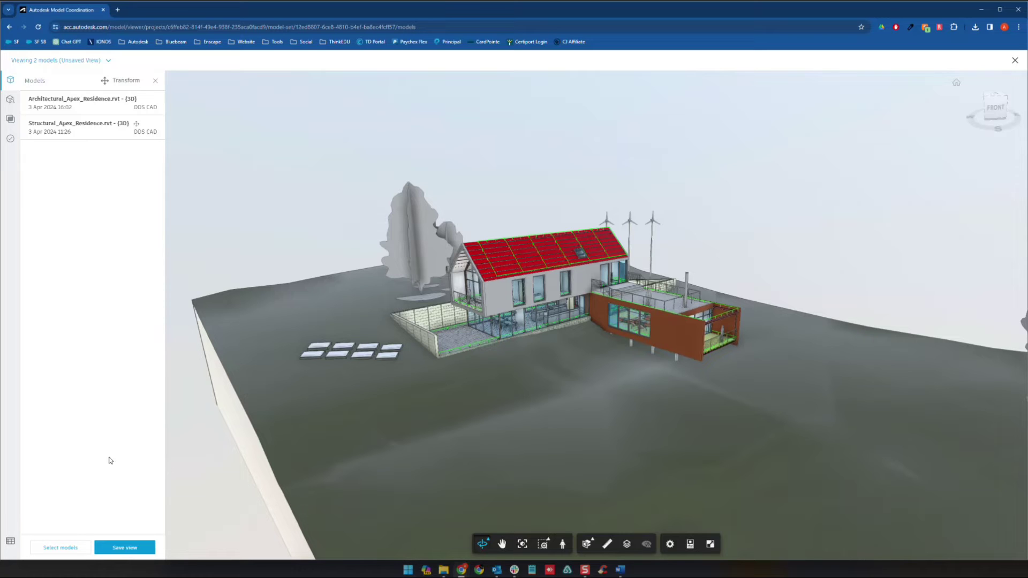
click(116, 82)
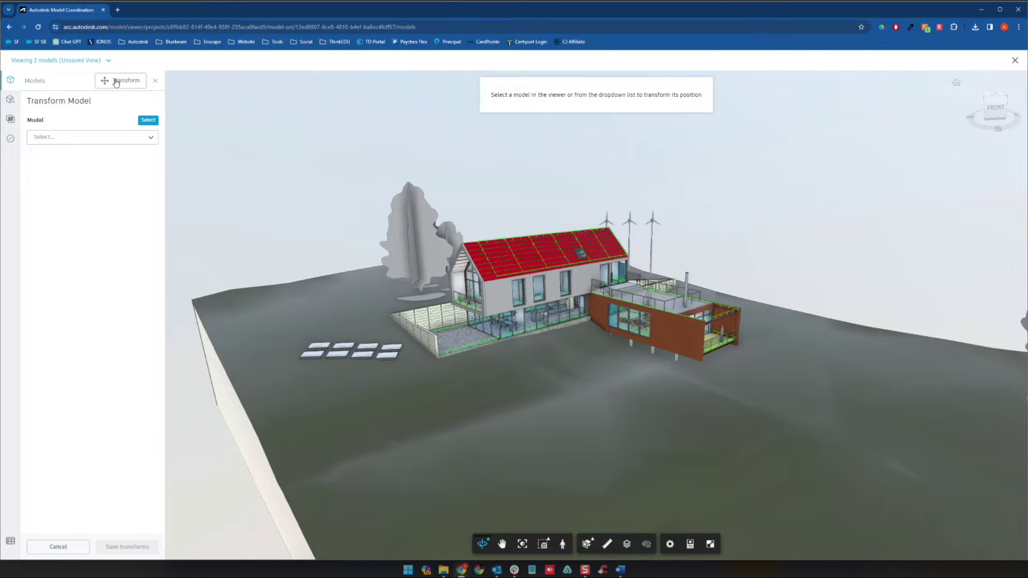
click(123, 140)
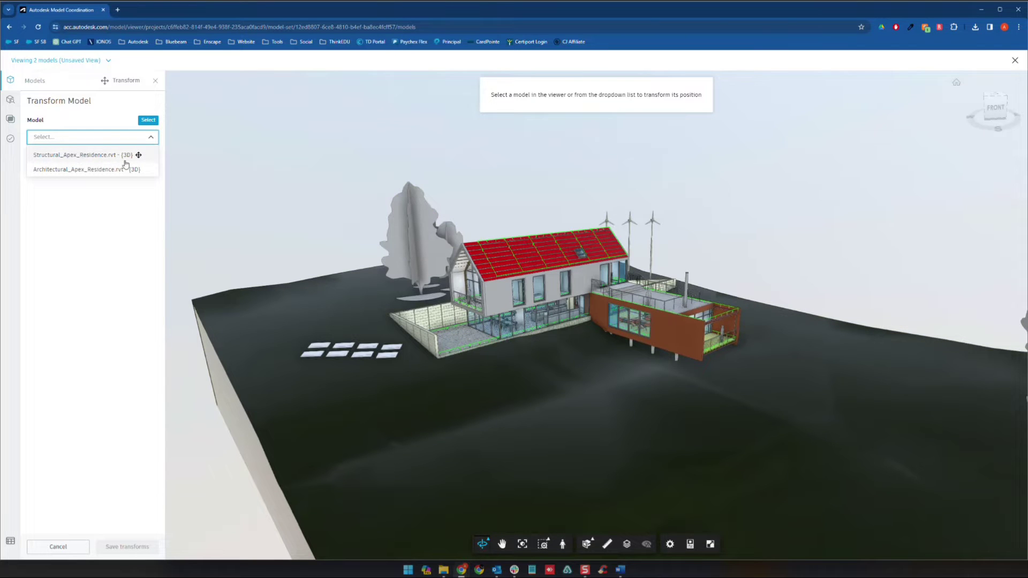
click(139, 161)
click(118, 157)
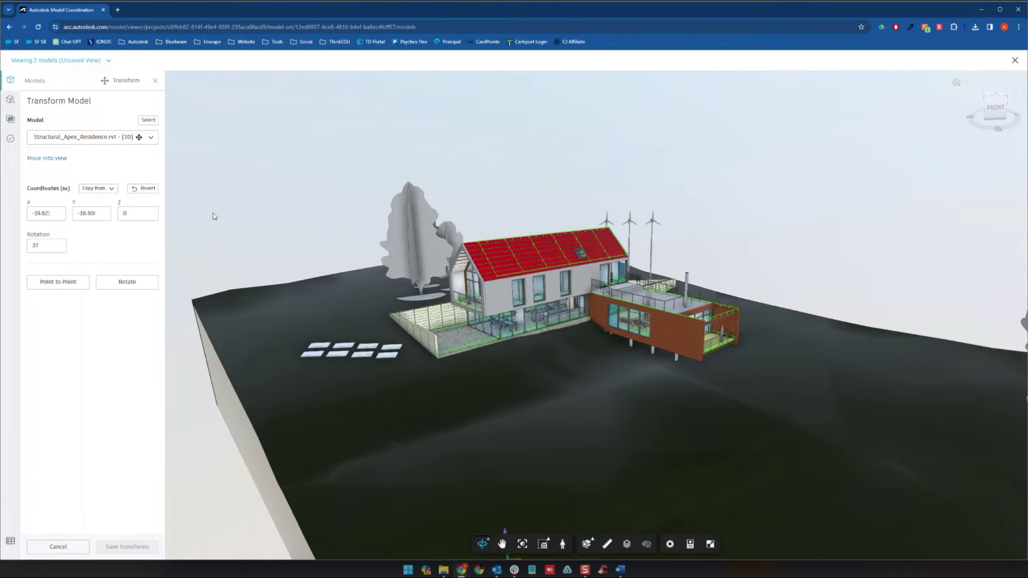
click(52, 287)
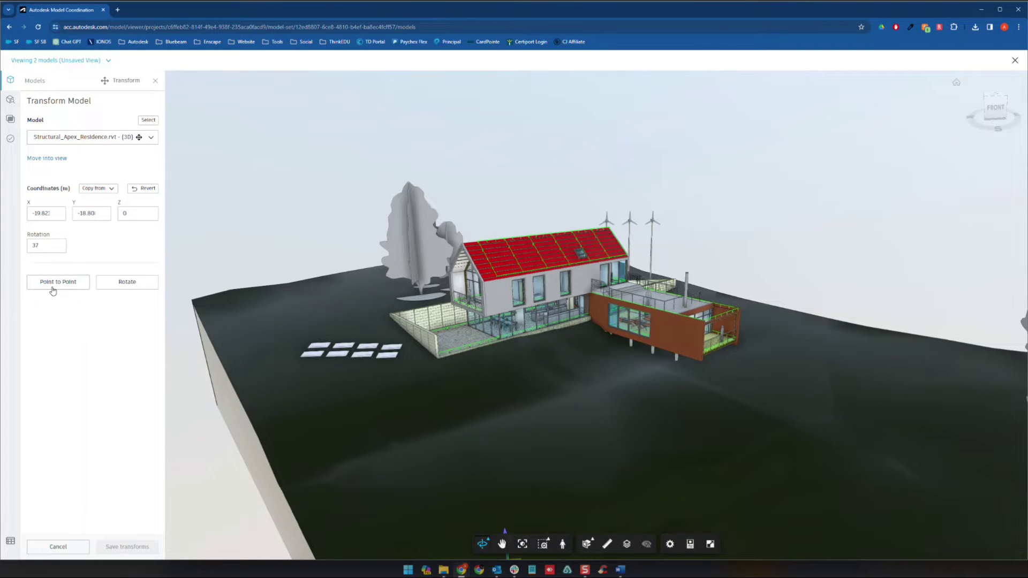
click(136, 285)
click(141, 139)
click(56, 549)
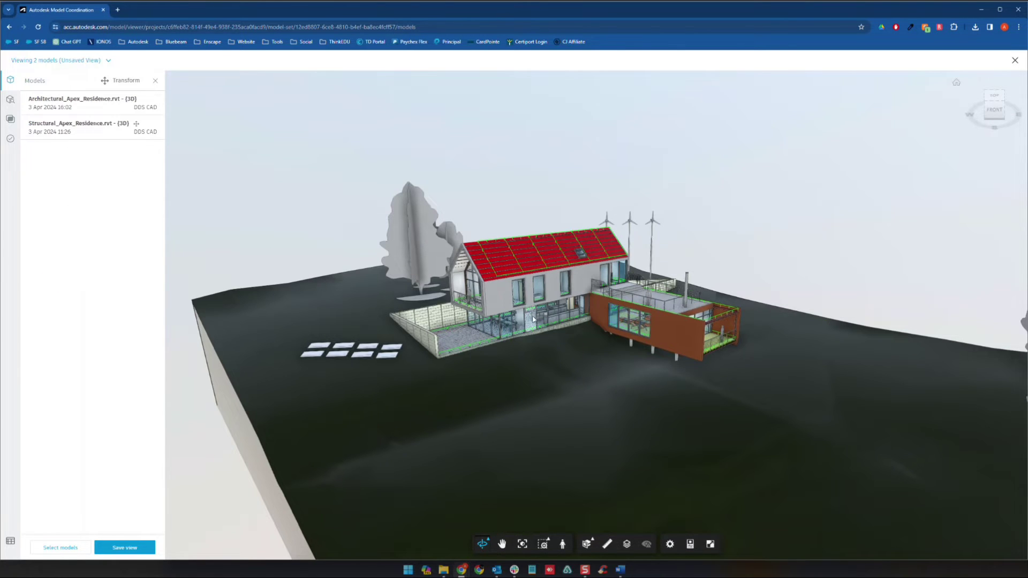
Save the current view as a public view titled 'Saved Coordination View'.
click(125, 548)
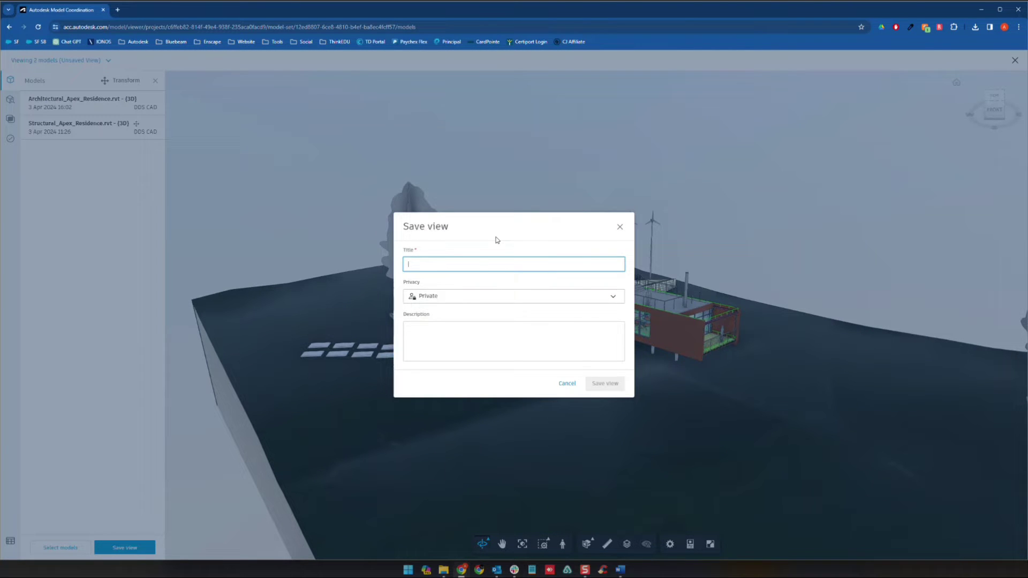
text(Saved)
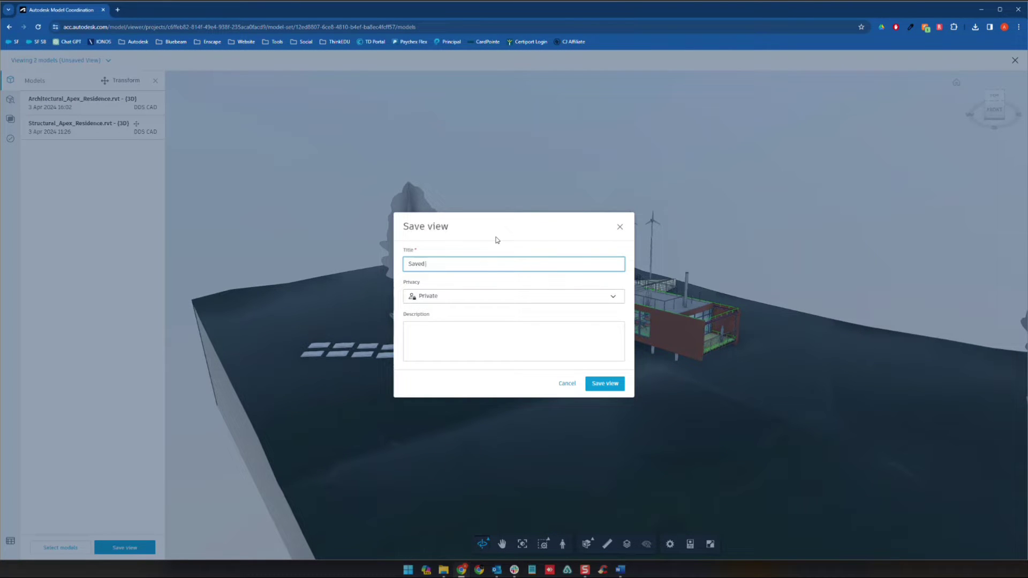
text( Coordination View)
click(494, 296)
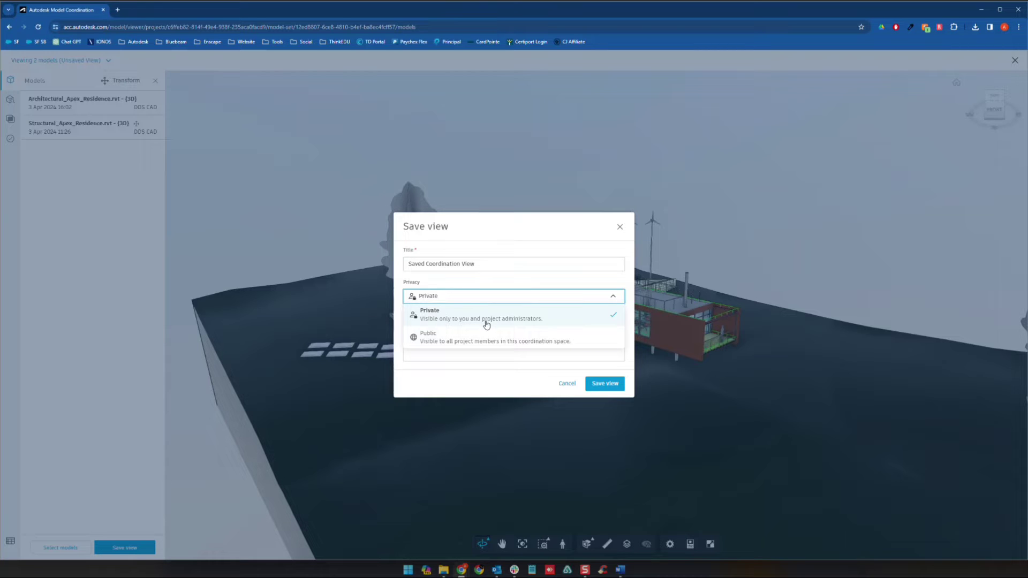
click(531, 342)
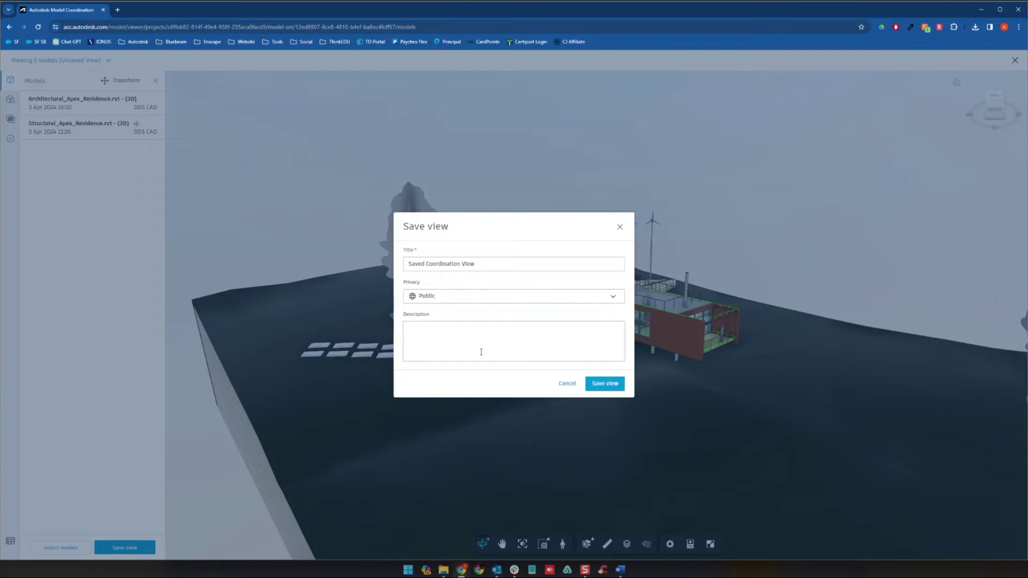
click(616, 386)
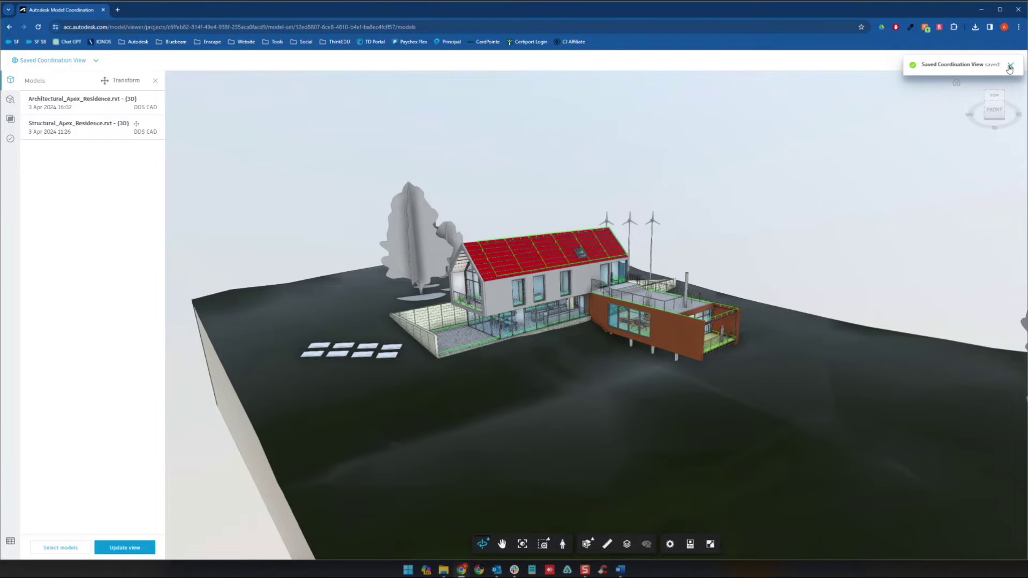
Reopen 'Saved Coordination View' from Views and show the model browser listing both models.
click(1010, 64)
click(1016, 60)
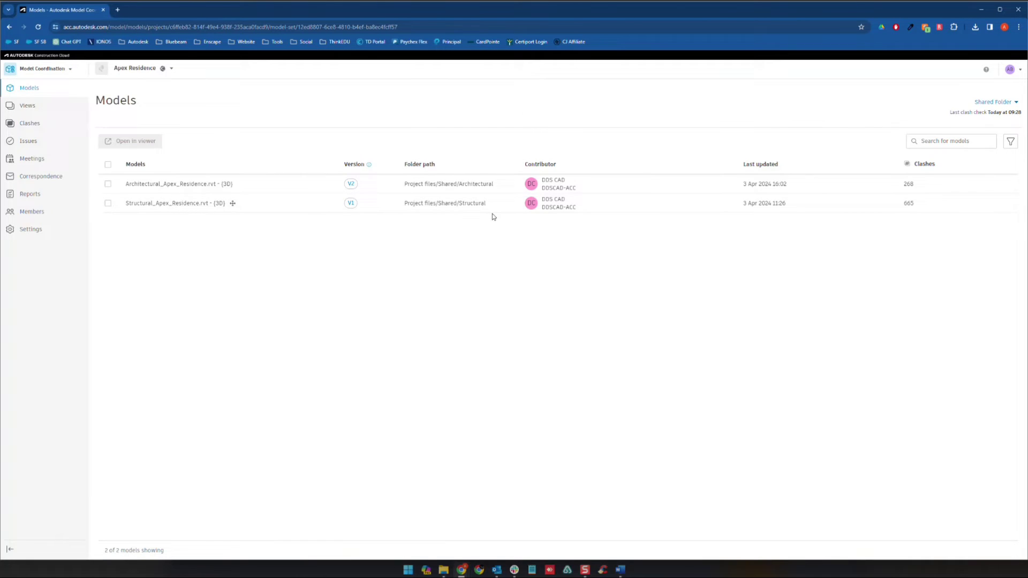
click(54, 109)
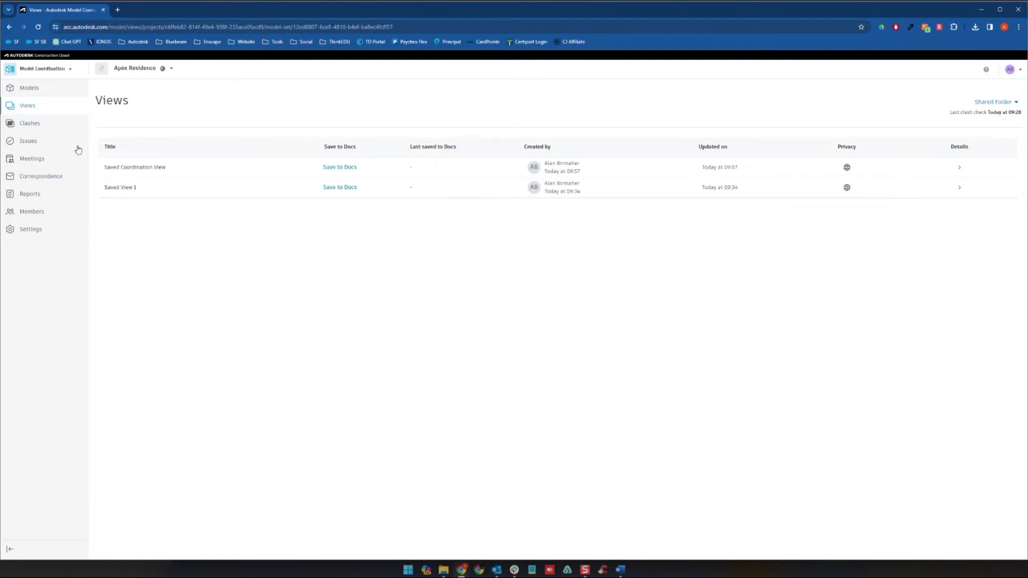
click(157, 168)
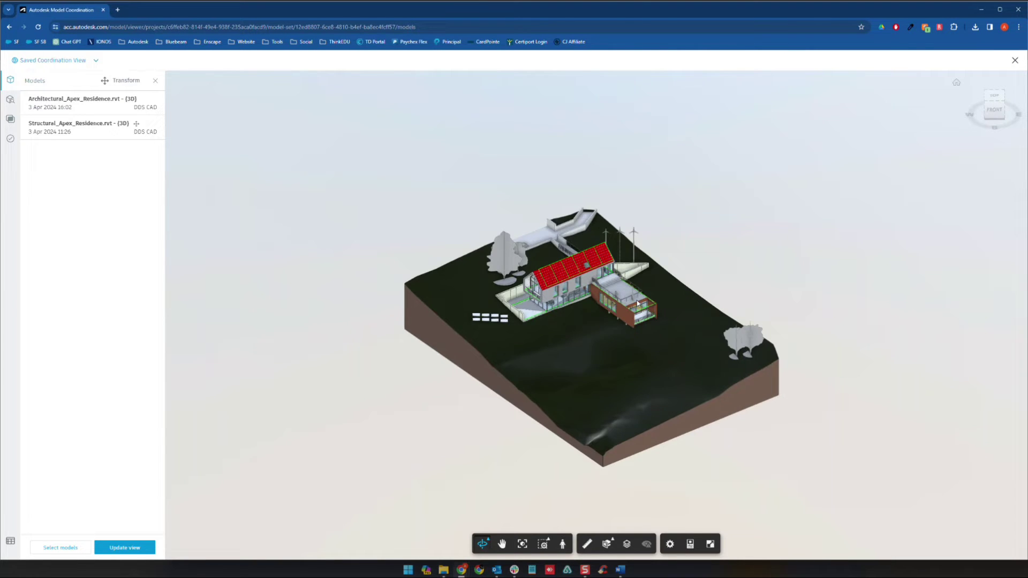
scroll(637, 303, up, 10)
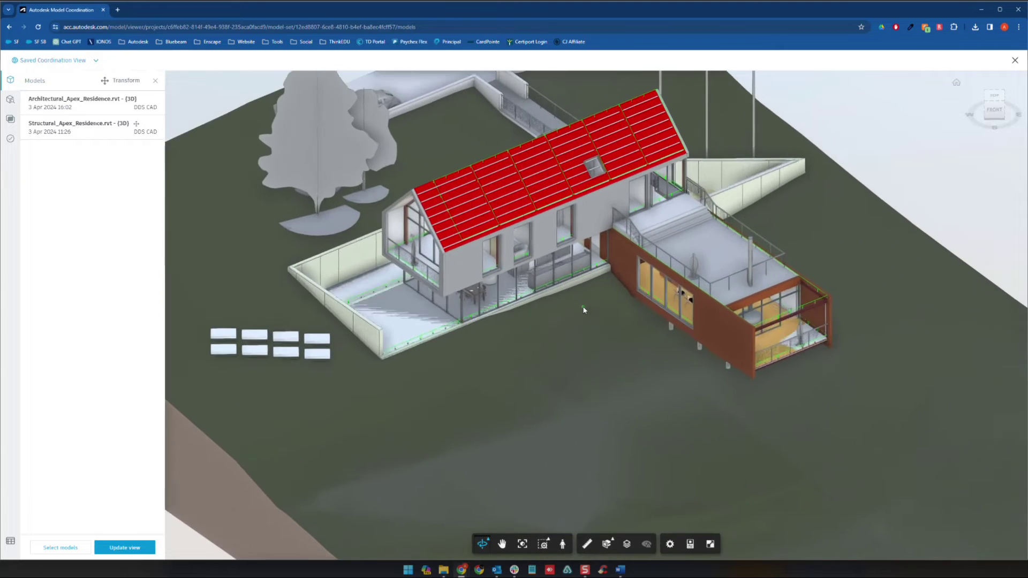
scroll(584, 309, up, 8)
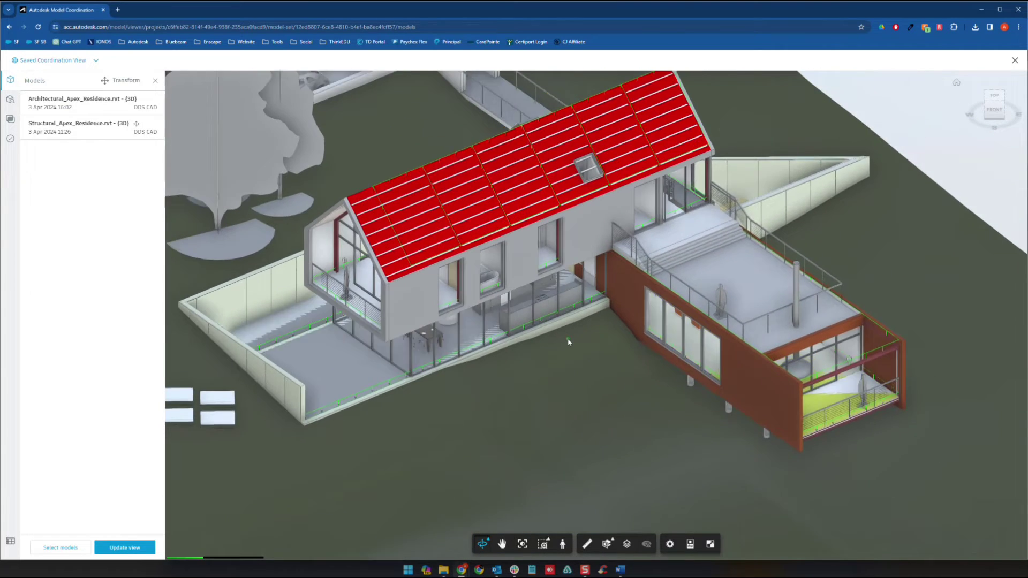
scroll(568, 338, down, 5)
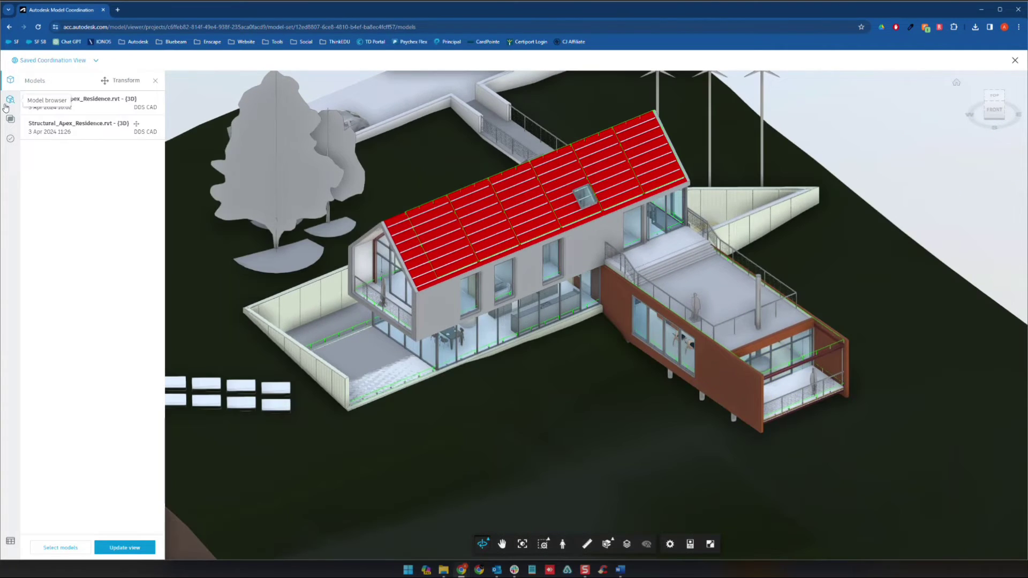
click(11, 101)
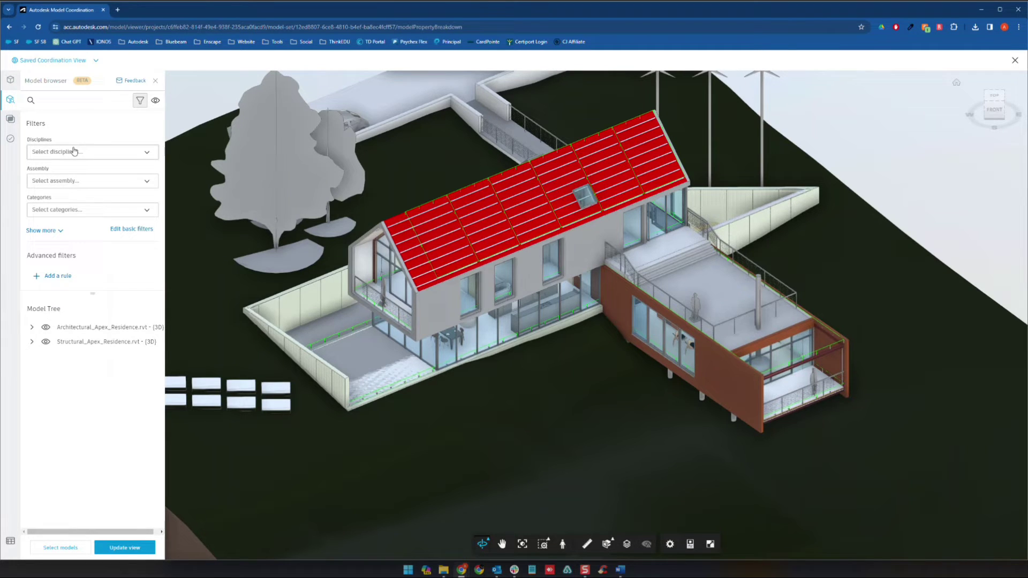
Open the Clashes panel and set Architectural_Apex_Residence as the primary model.
click(12, 124)
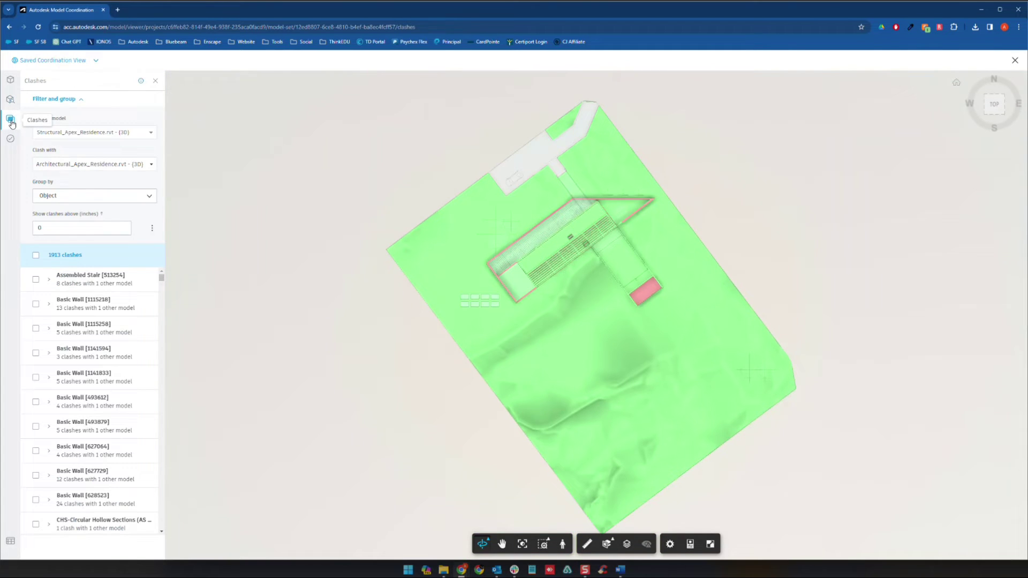
drag(551, 298, 601, 211)
scroll(601, 211, up, 5)
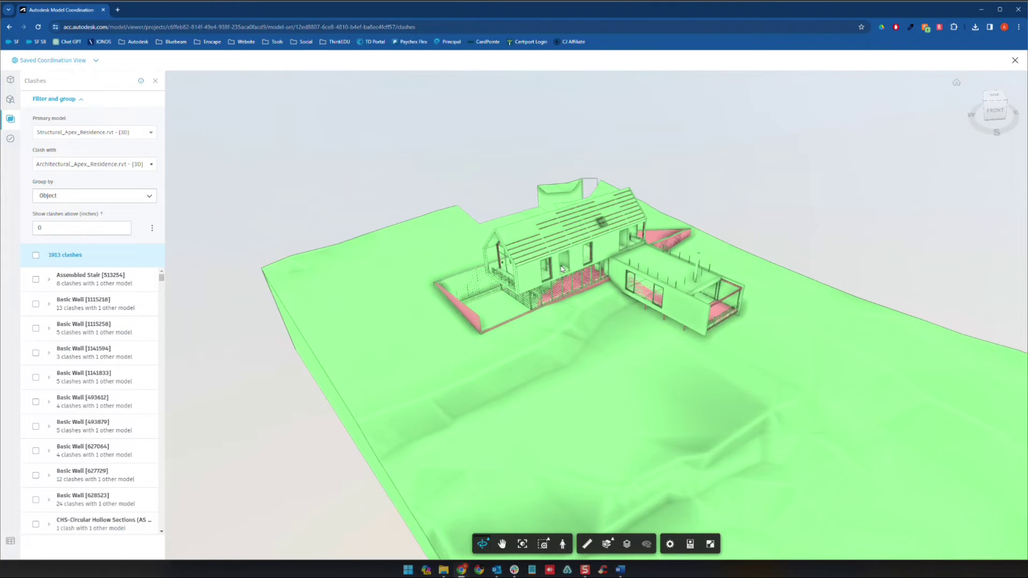
scroll(645, 175, up, 3)
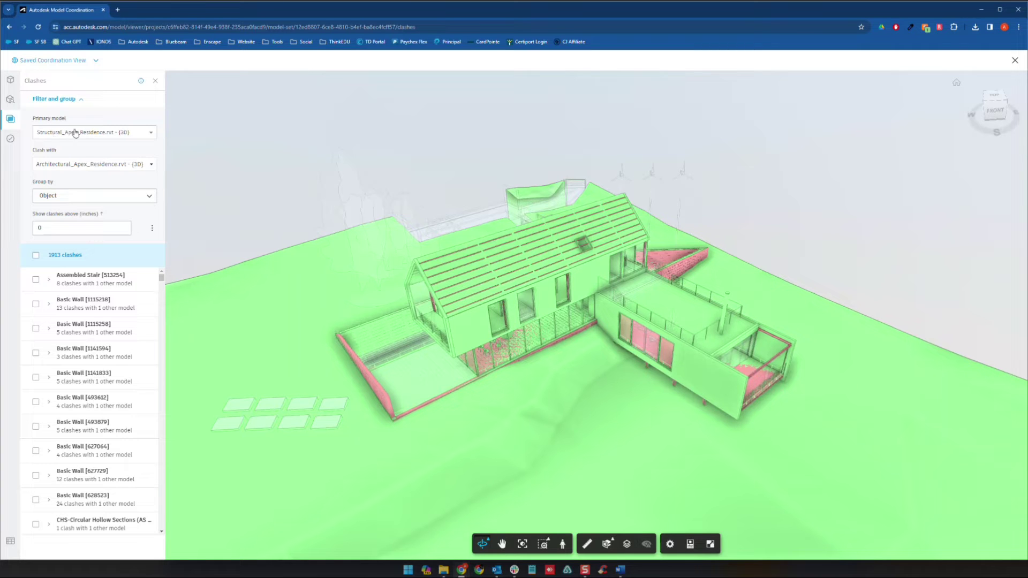
click(76, 133)
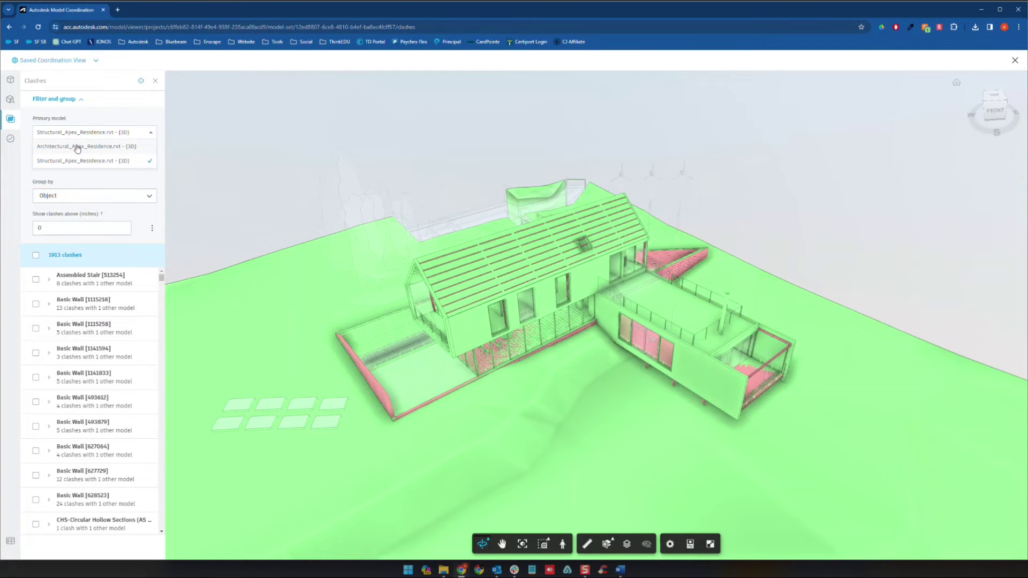
click(77, 148)
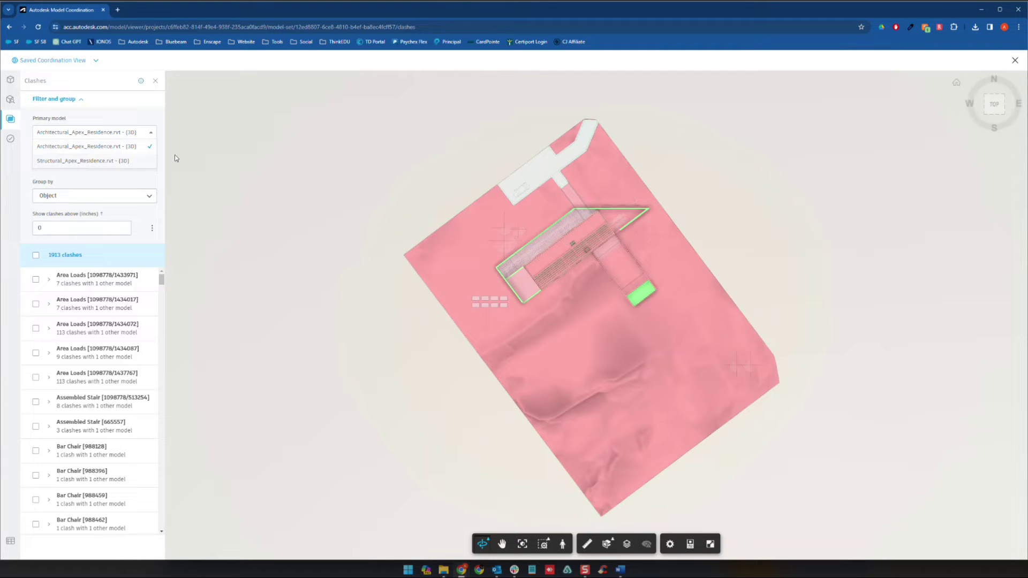
click(145, 131)
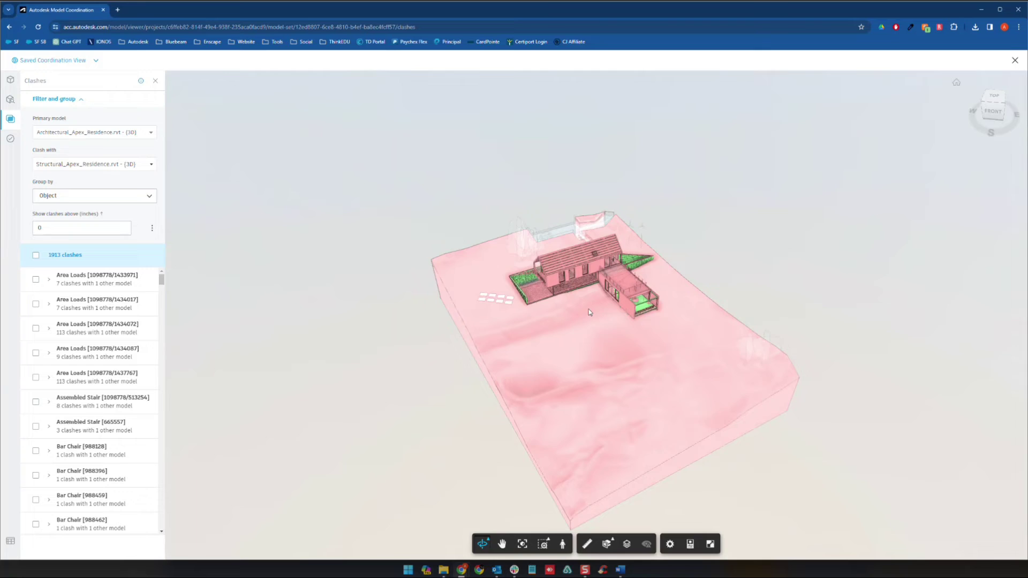
Select and isolate the 7 clashes of the Area Loads [1098778/1434017] group.
scroll(598, 292, up, 5)
scroll(599, 292, up, 5)
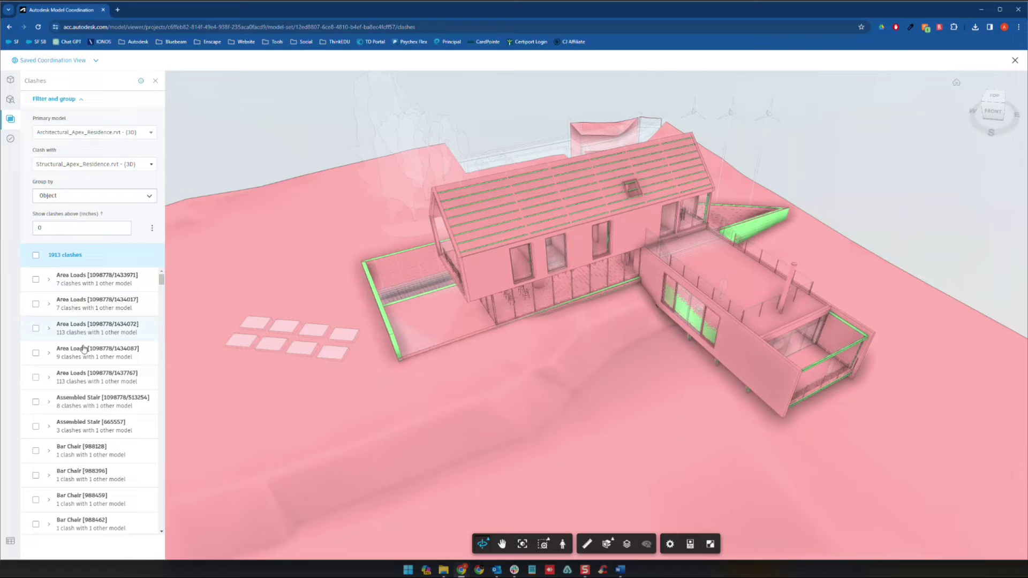
click(63, 262)
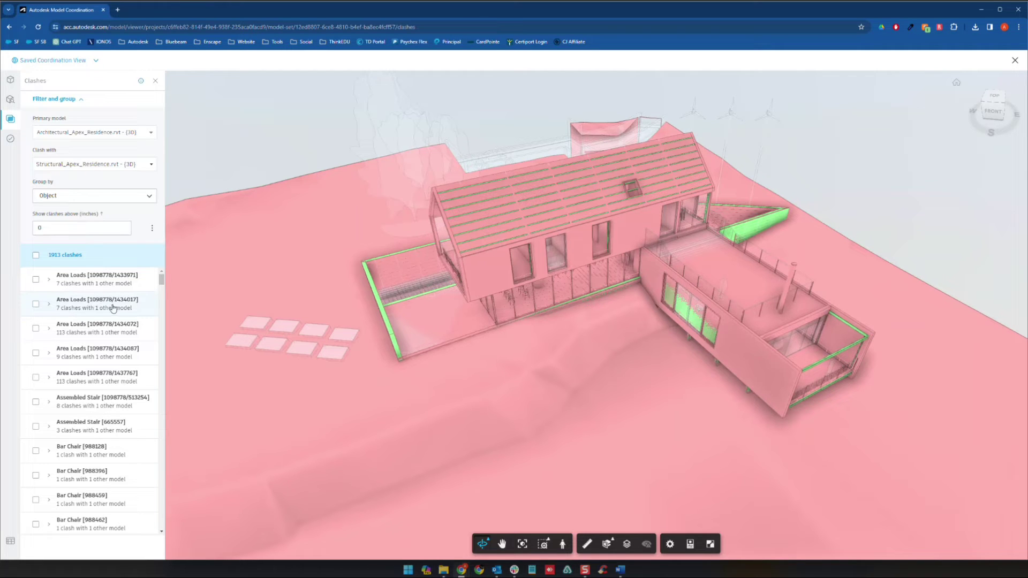
click(36, 305)
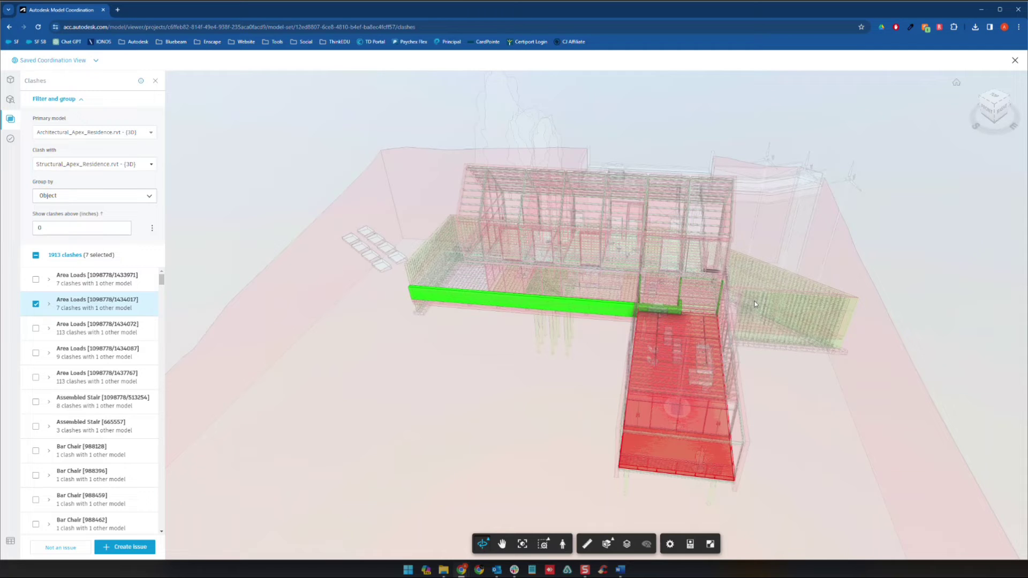
Move the selection from Area Loads group 1434017 to 1434072, then to 1434087.
click(36, 304)
click(35, 328)
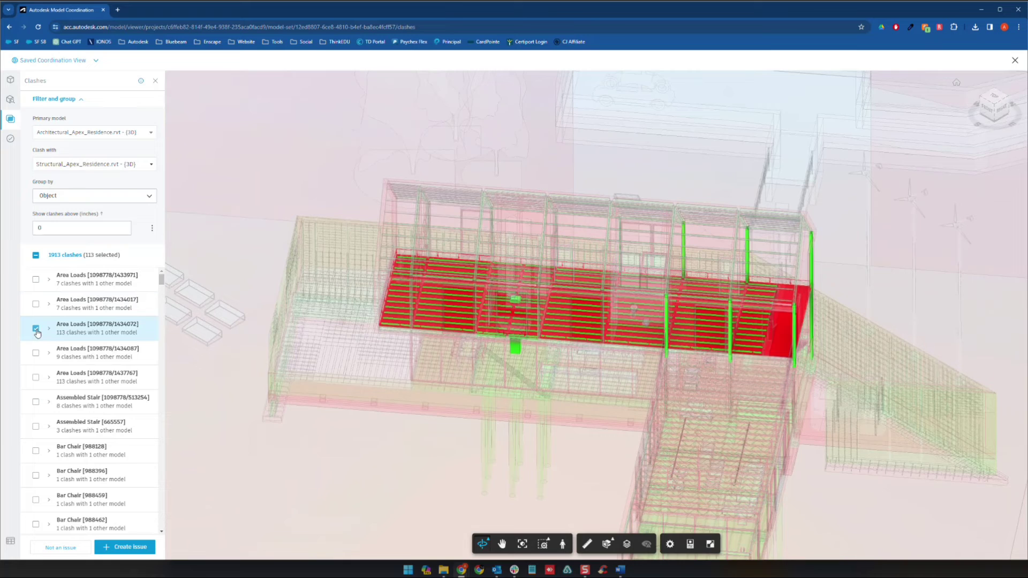
click(48, 328)
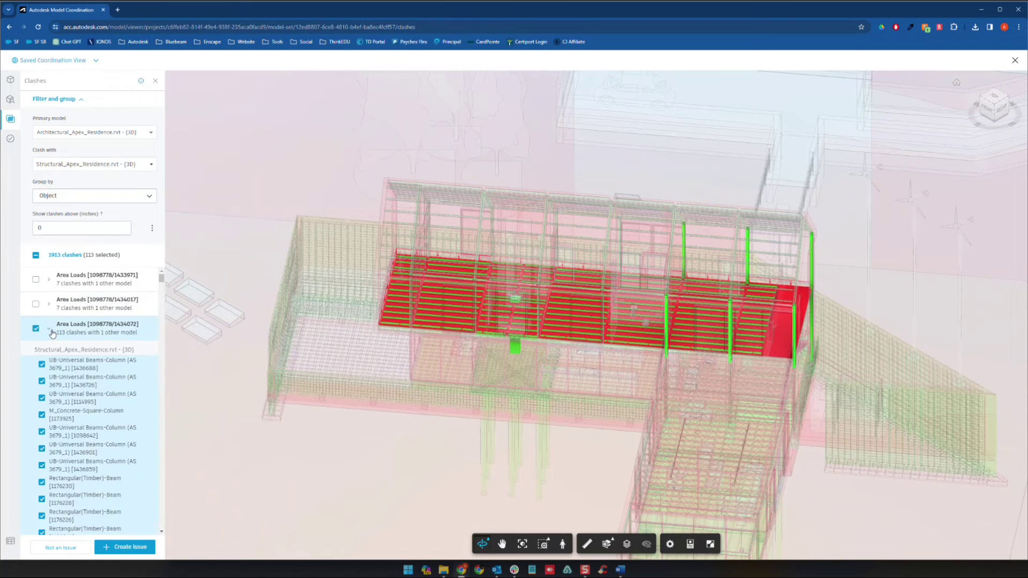
scroll(90, 506, down, 5)
scroll(67, 466, up, 3)
click(49, 328)
click(49, 353)
click(35, 354)
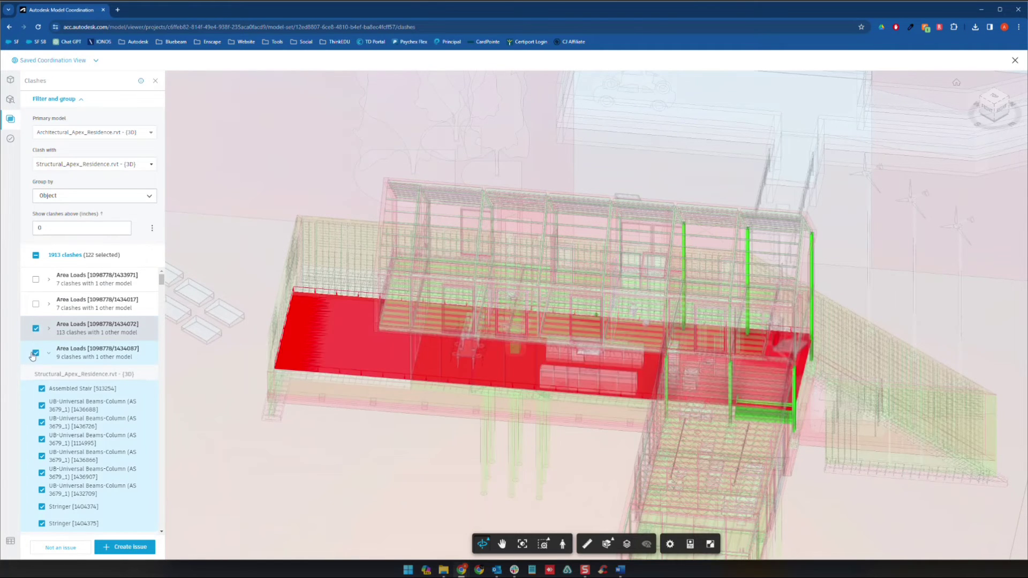
click(35, 328)
Inspect the Assembled Stair [513254] and Stringer [1404374] clashes, then collapse group 1434087.
scroll(90, 418, down, 3)
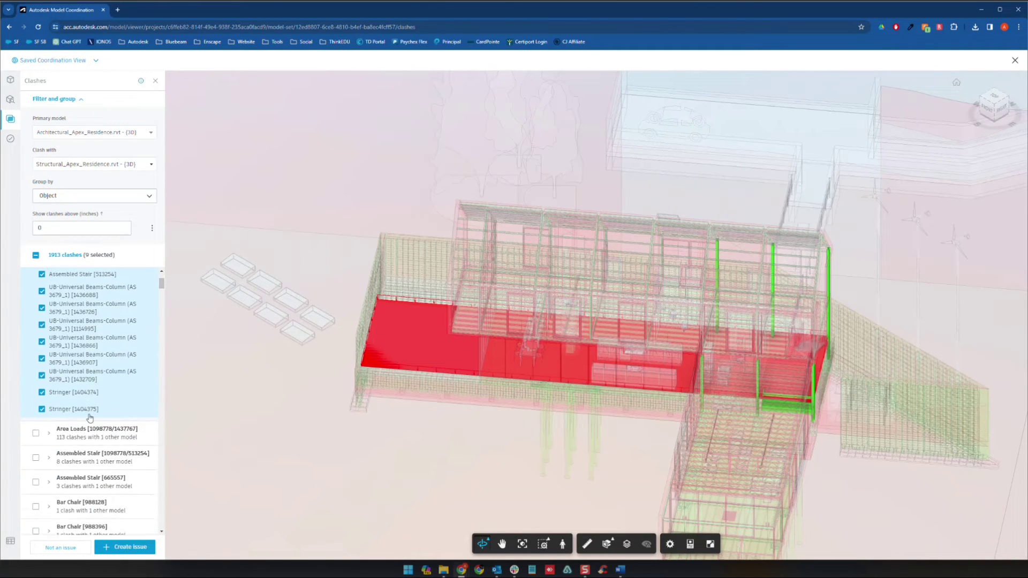
scroll(90, 418, up, 1)
click(42, 349)
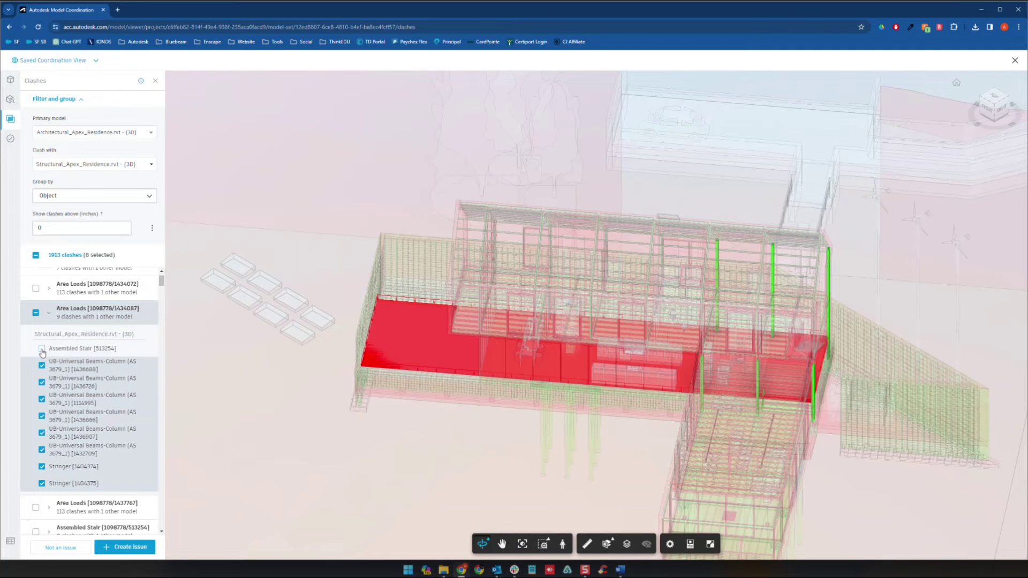
click(42, 350)
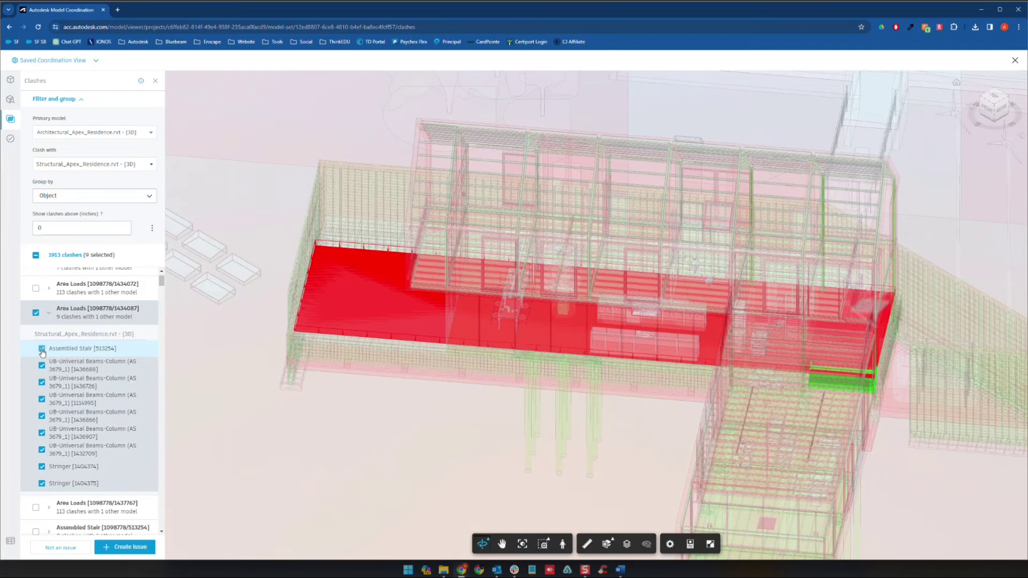
click(43, 483)
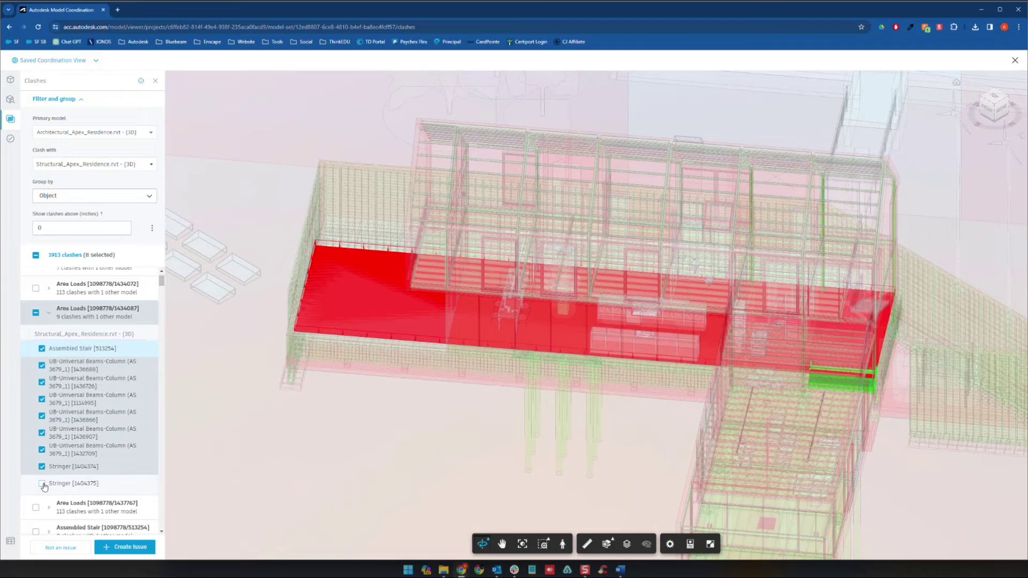
click(44, 467)
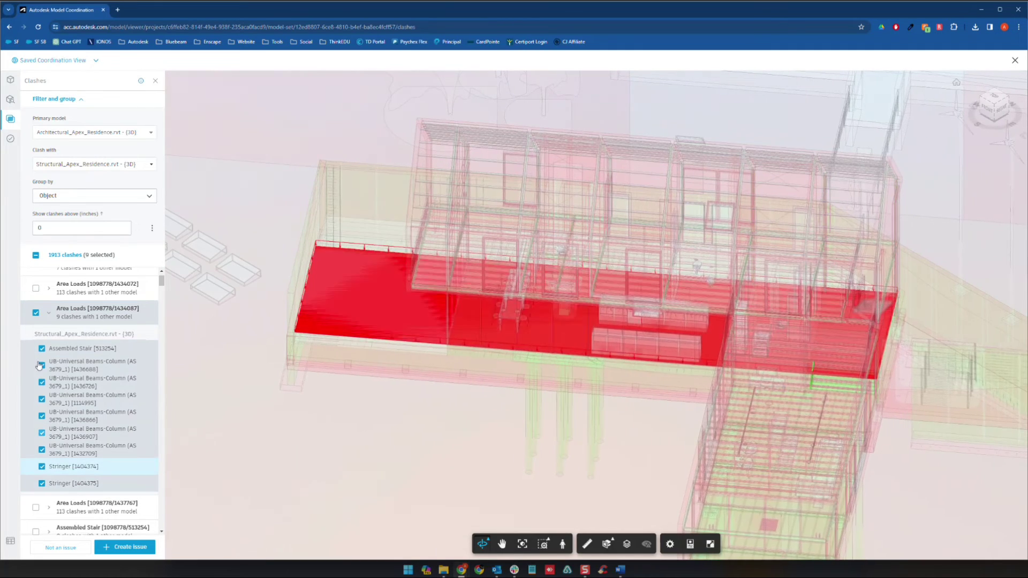
scroll(43, 310, up, 1)
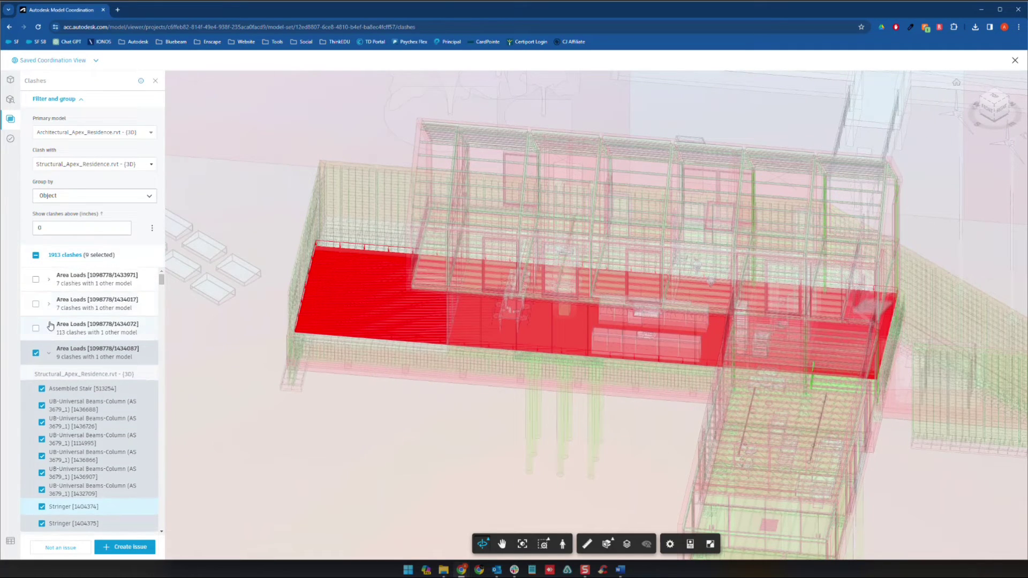
click(48, 356)
click(42, 229)
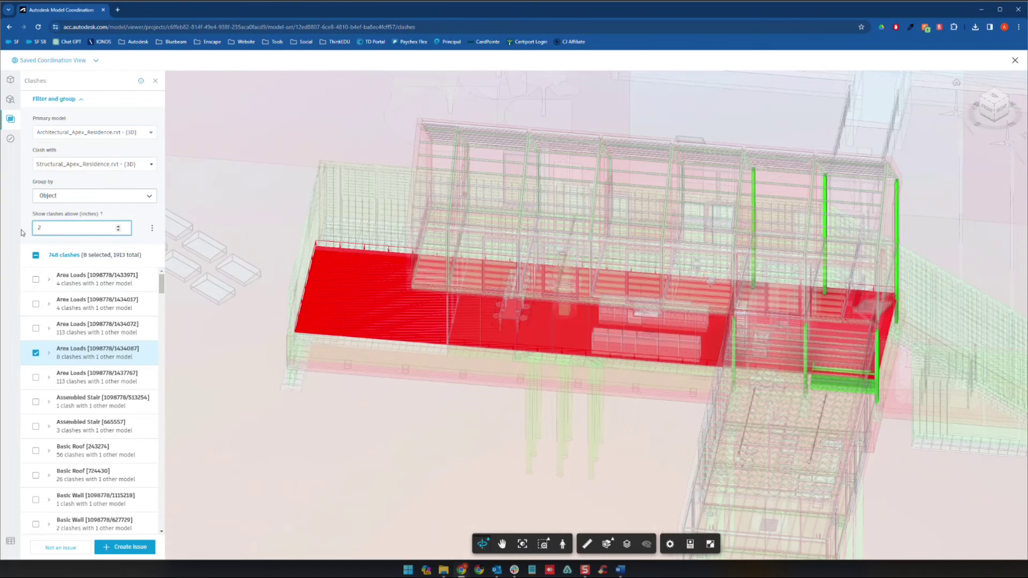
Apply a 2-inch clash threshold, then raise it to 5 inches, leaving 122 of 1913 clashes.
click(24, 235)
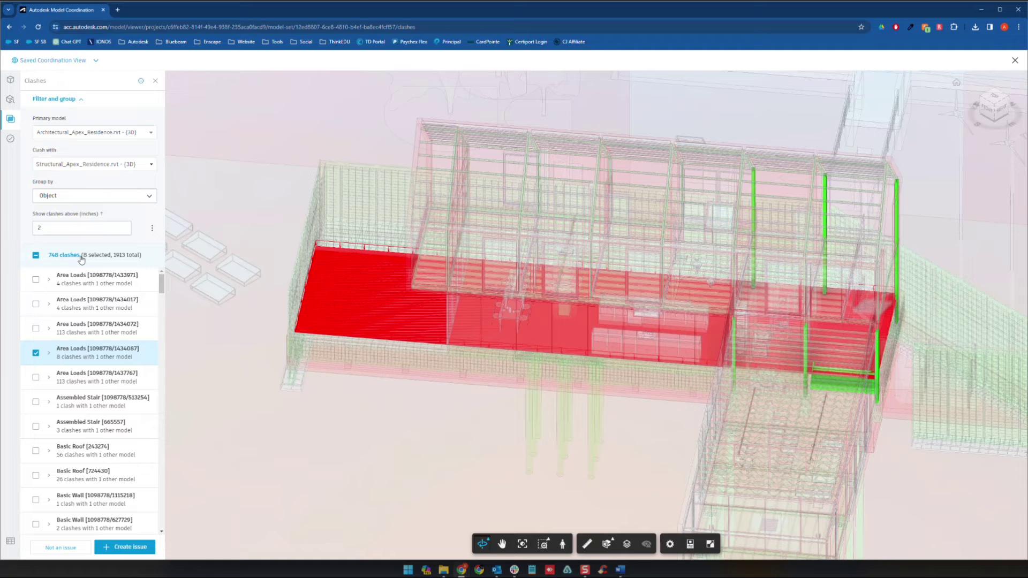
click(36, 353)
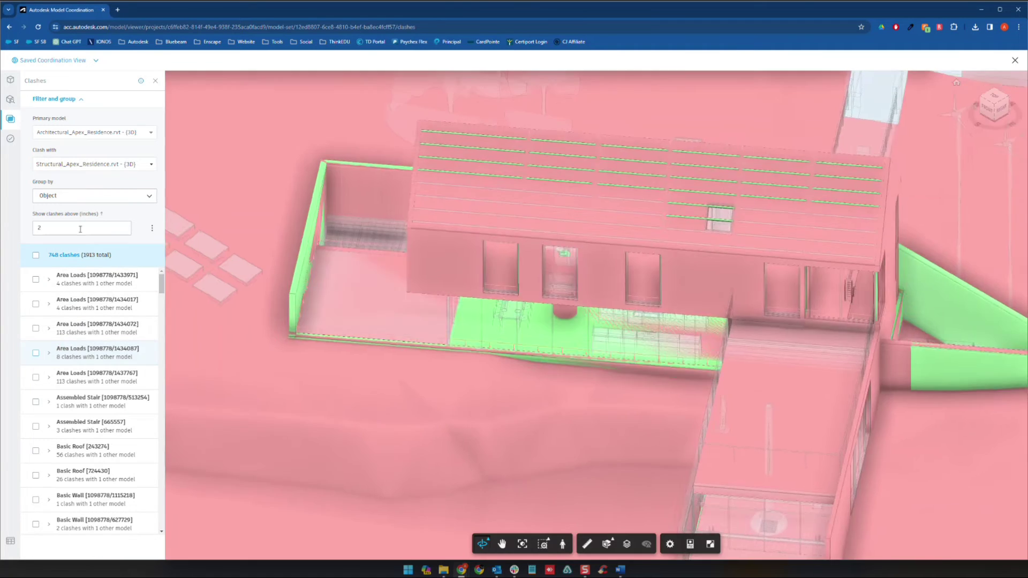
drag(43, 228, 30, 234)
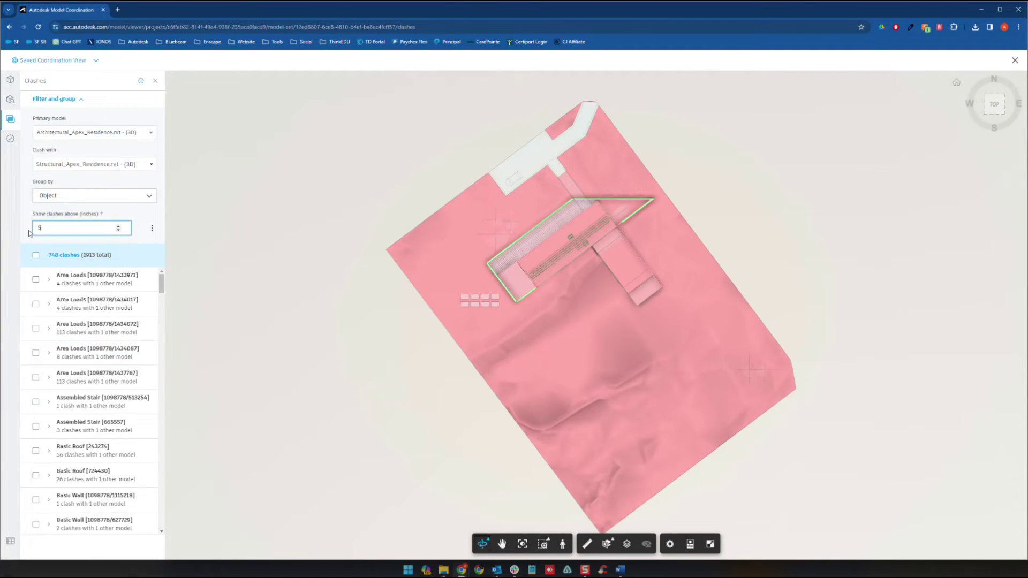
text(5)
key(Return)
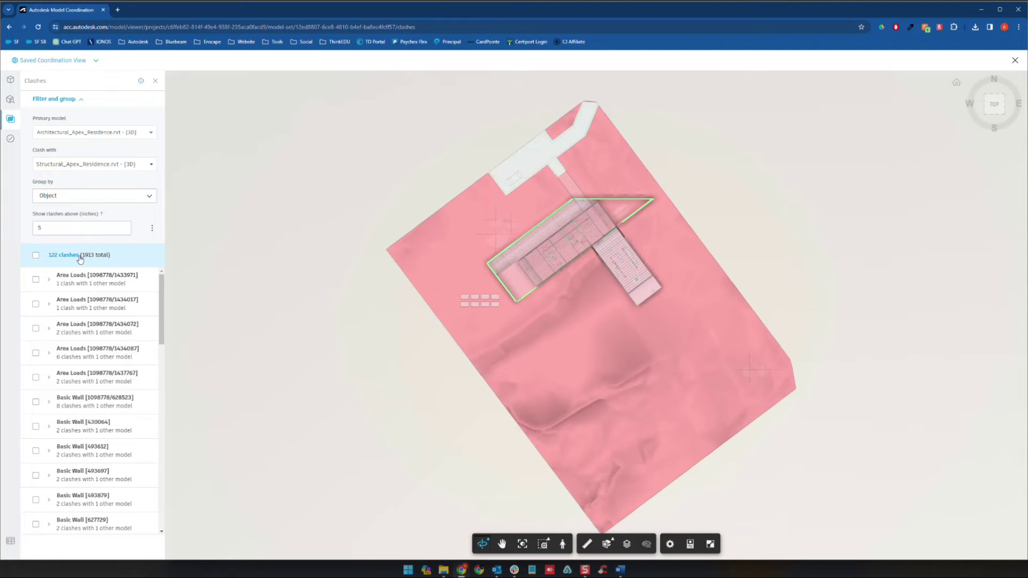
Review the Group by options, keeping Object, and orbit the model into a tilted perspective.
click(138, 195)
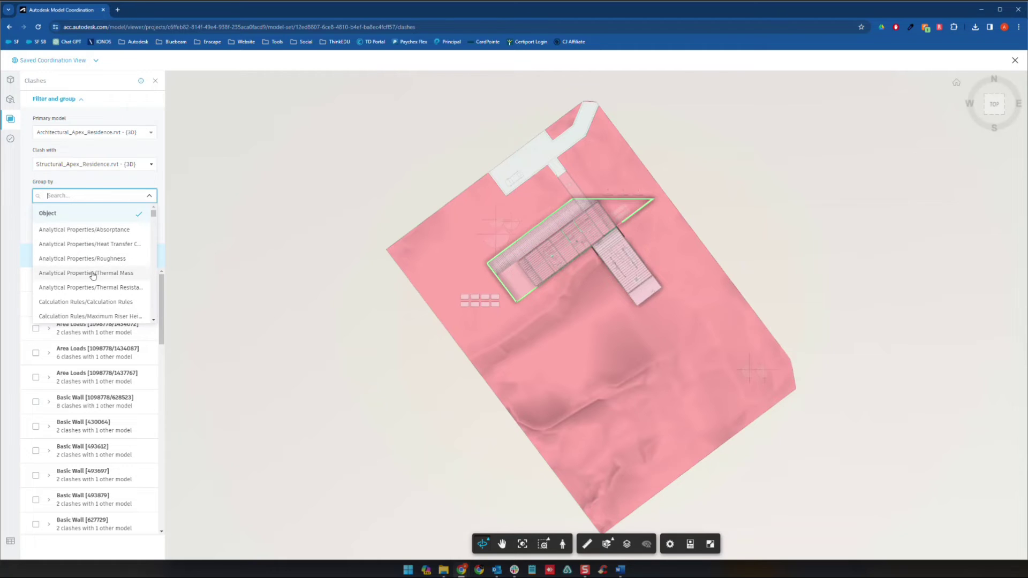
scroll(89, 267, down, 5)
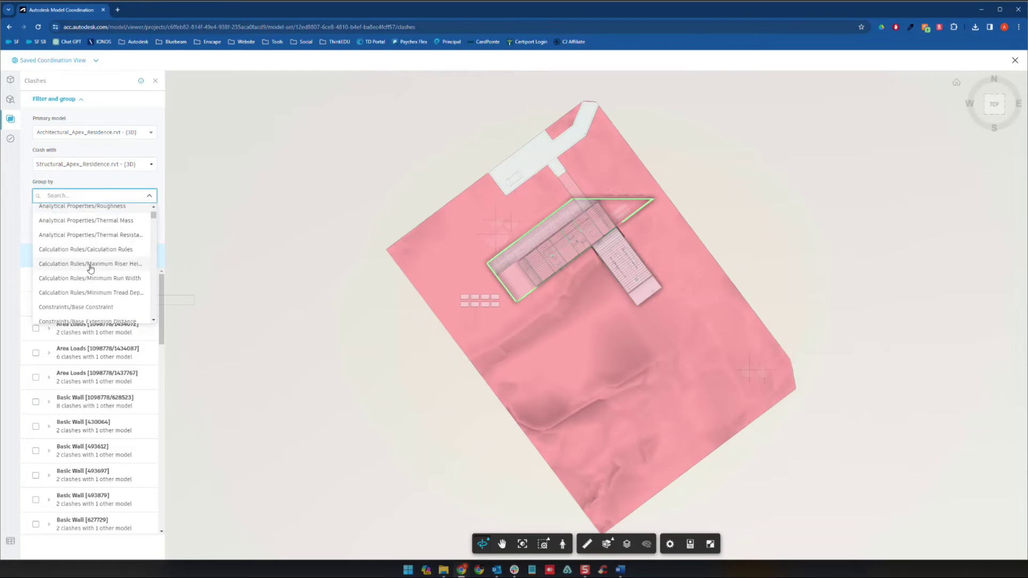
scroll(90, 268, down, 5)
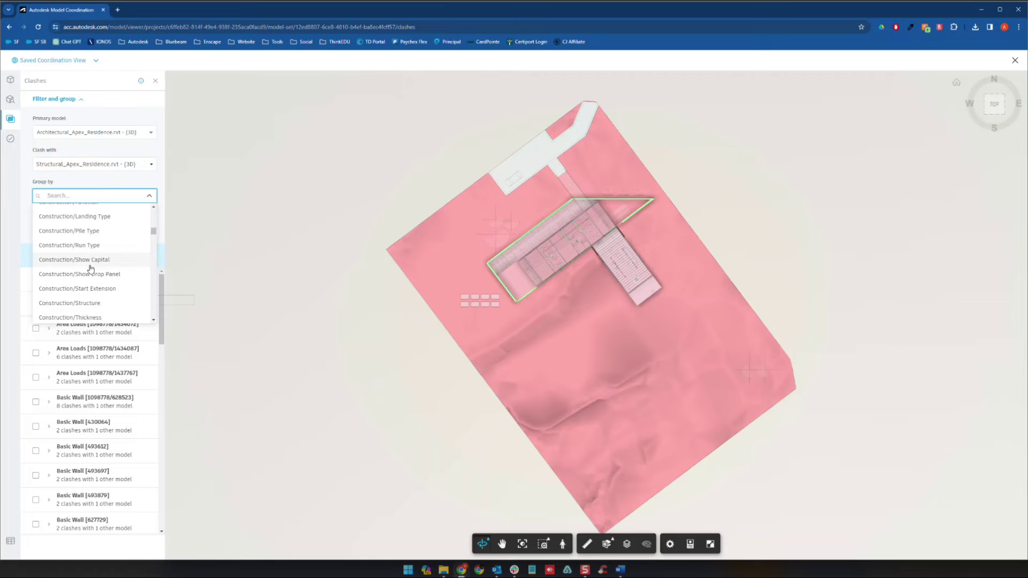
scroll(91, 269, up, 10)
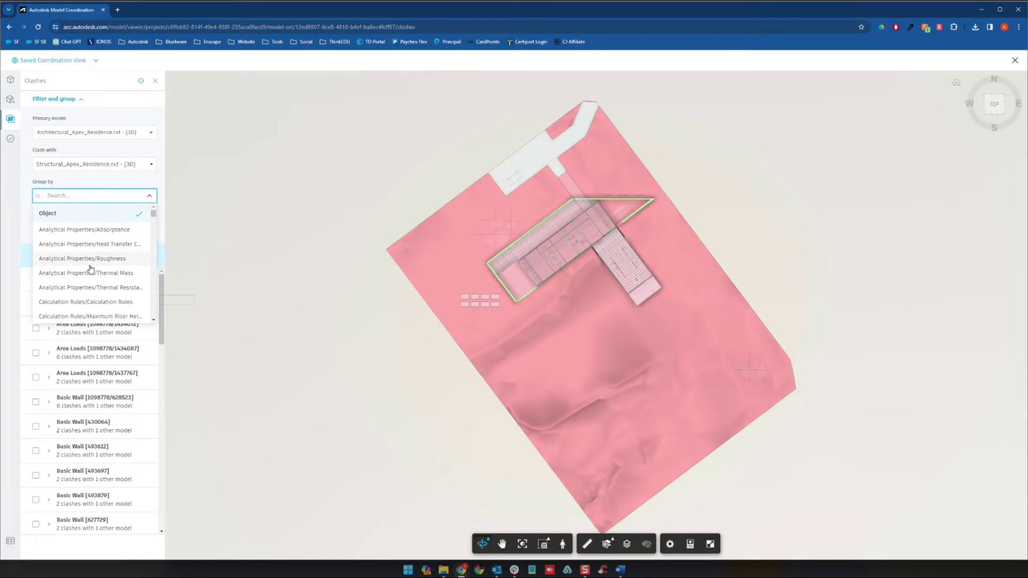
click(148, 197)
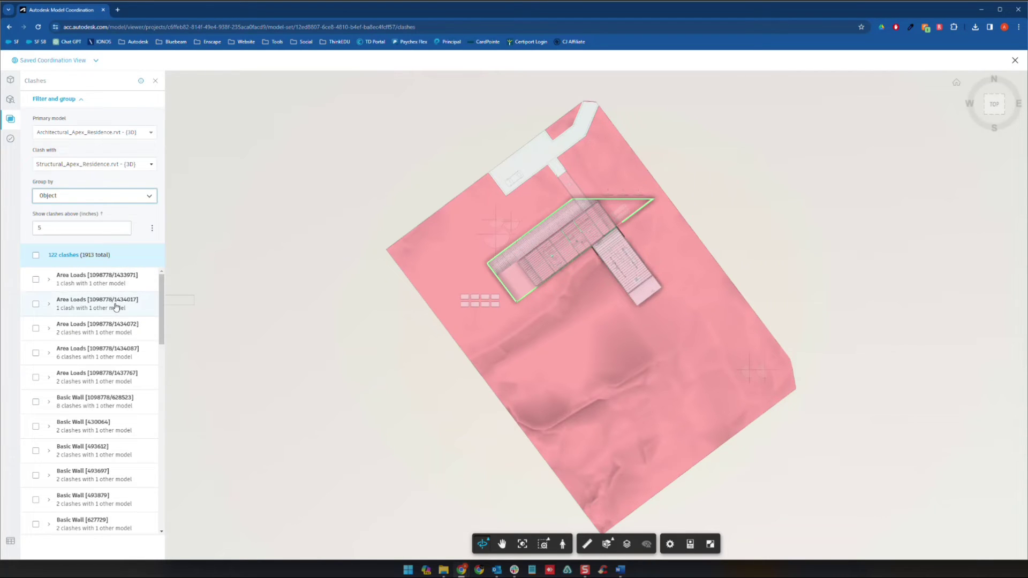
drag(560, 335, 588, 226)
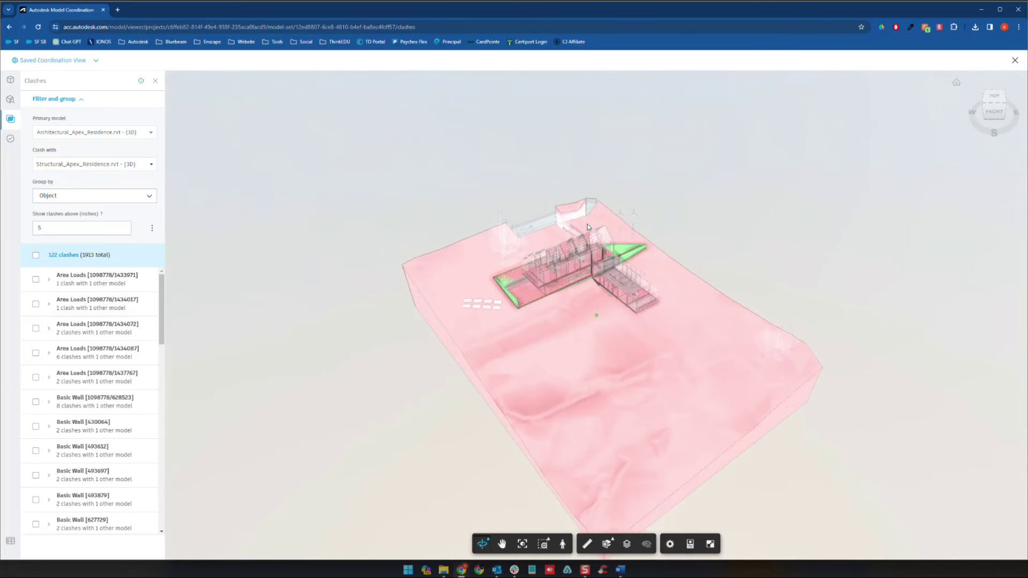
scroll(588, 226, up, 5)
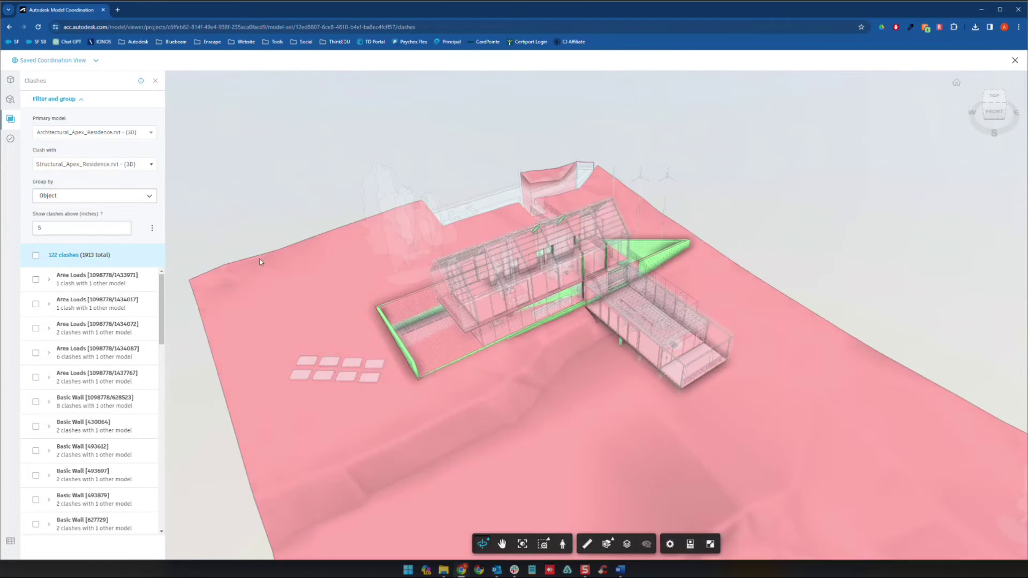
Create a new issue from the Issues panel pinned at the terrace edge.
click(9, 140)
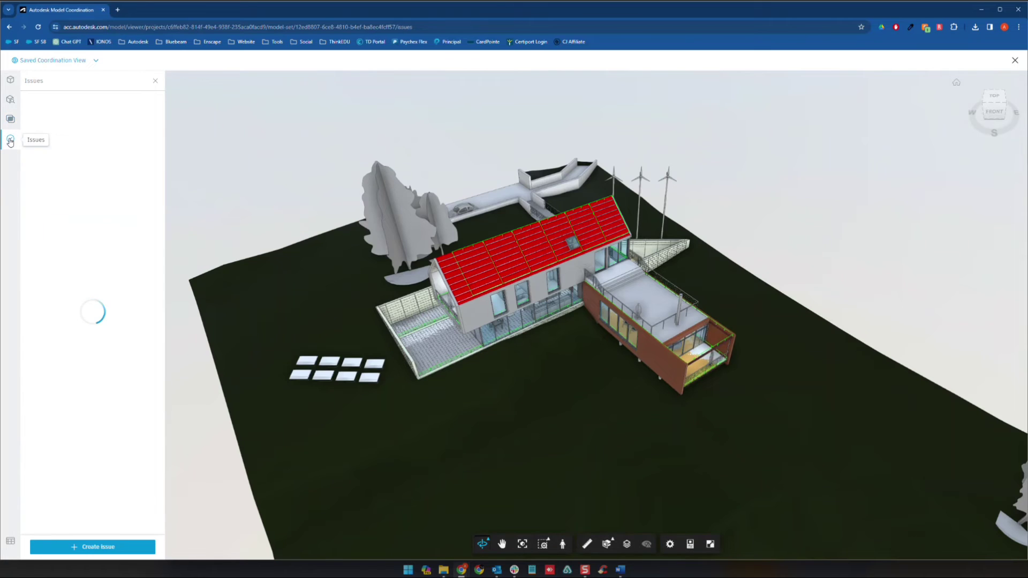
scroll(473, 320, up, 10)
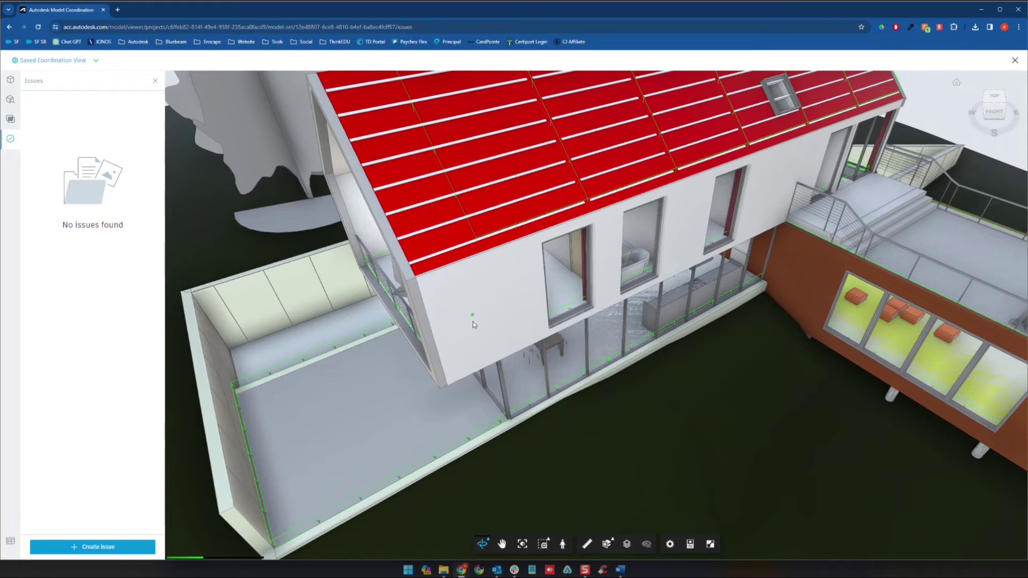
click(95, 547)
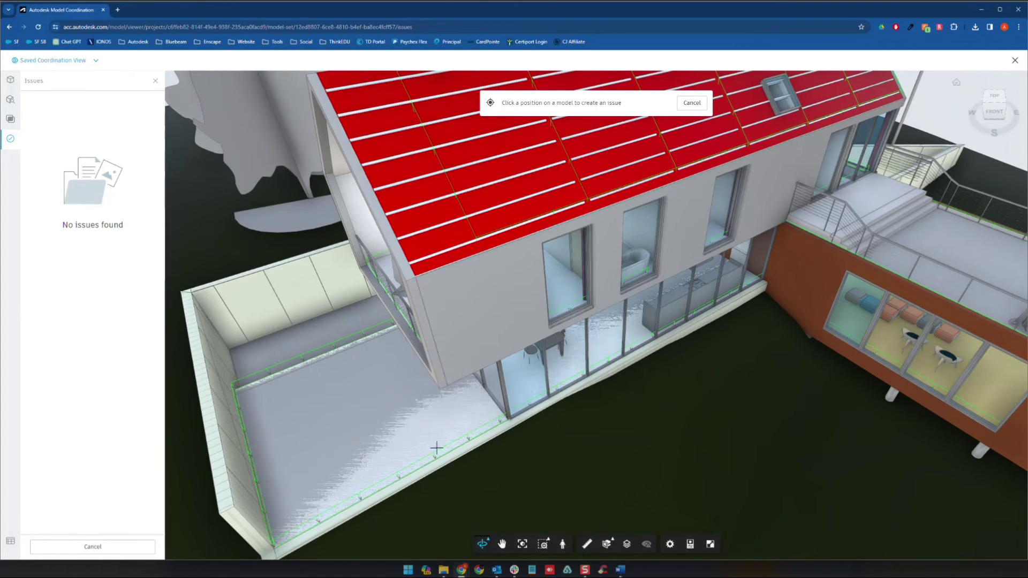
click(505, 417)
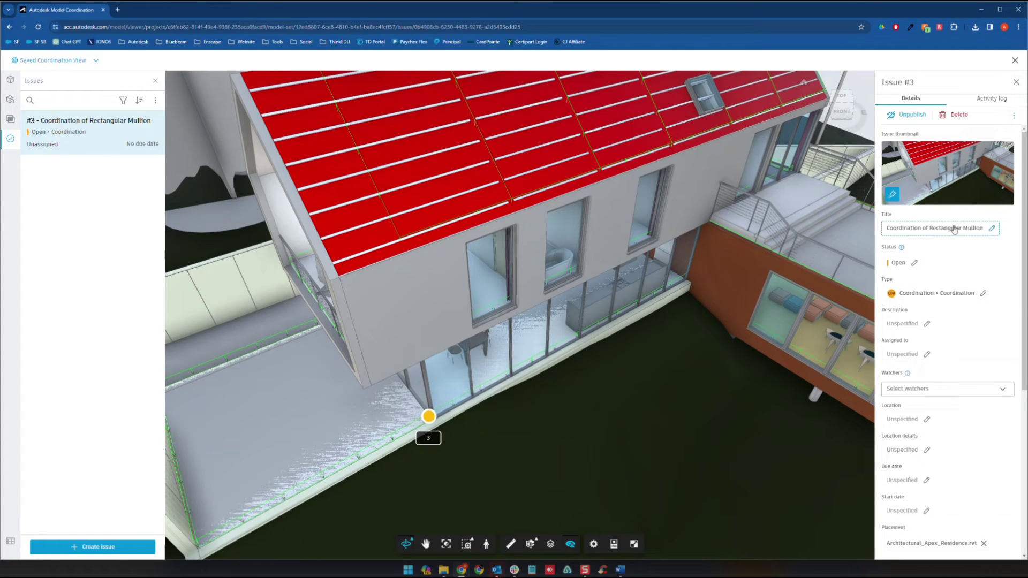
Retitle the new issue 'Clash to Review'.
click(993, 227)
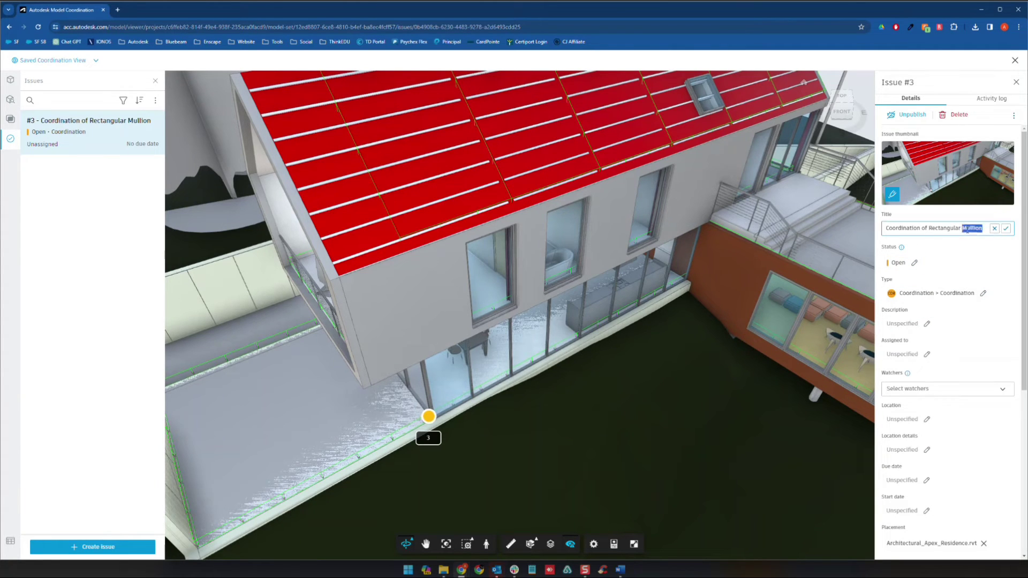
triple_click(967, 230)
text(q)
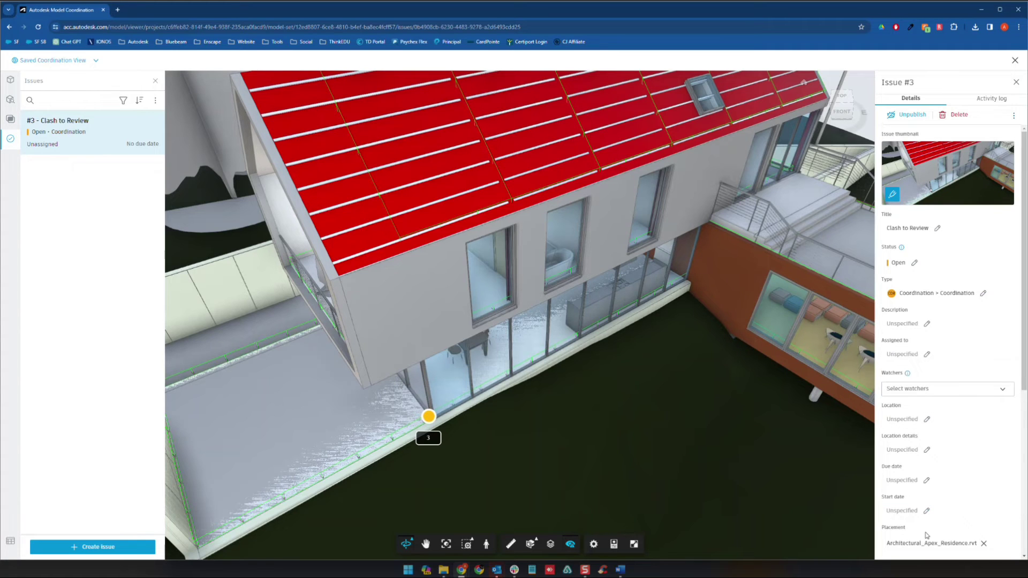
scroll(927, 536, down, 3)
scroll(927, 536, up, 3)
Leave the 3D viewer and bring up the Clashes matrix for the two Apex Residence models.
click(1015, 59)
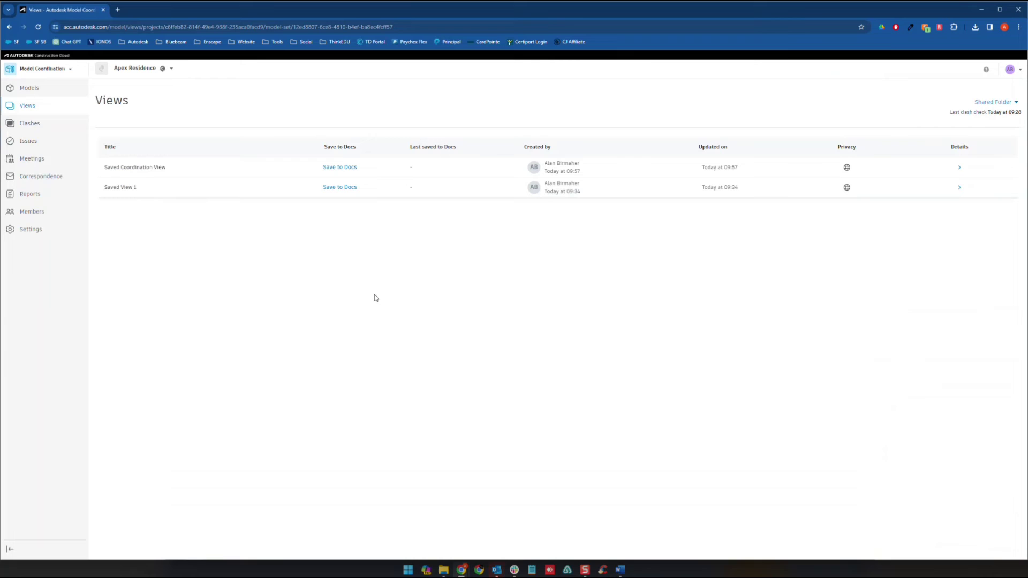
click(29, 125)
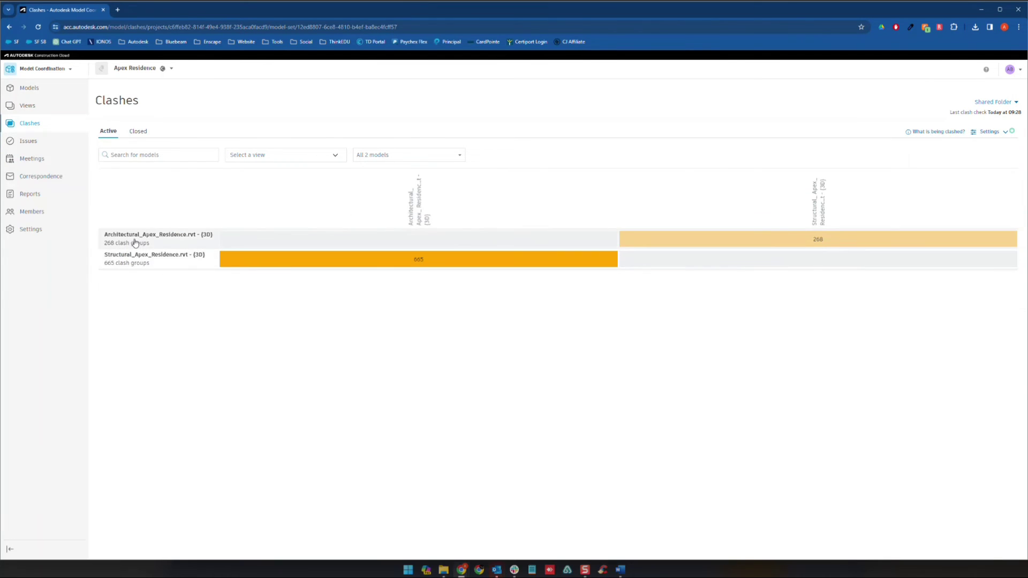
click(436, 203)
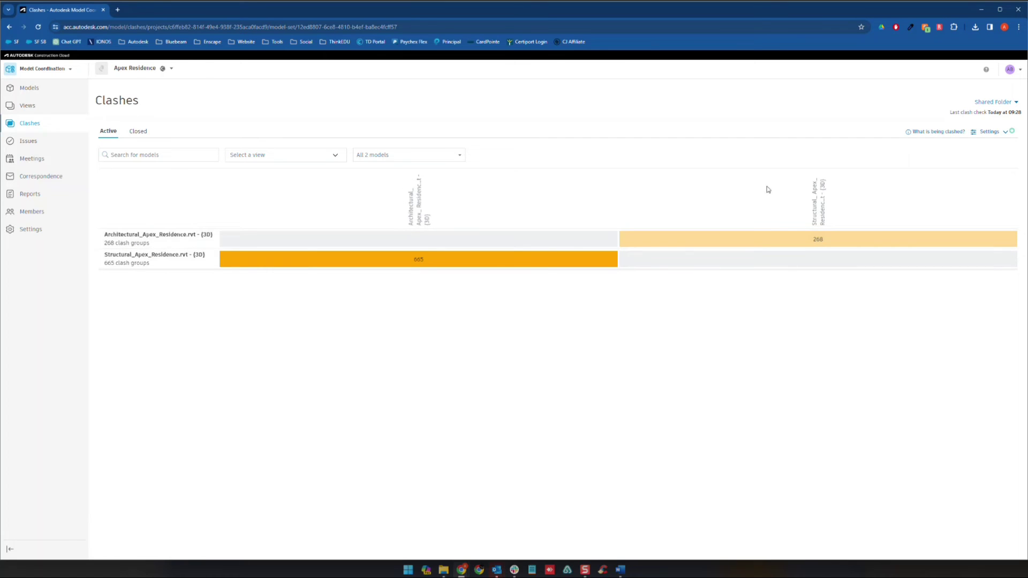